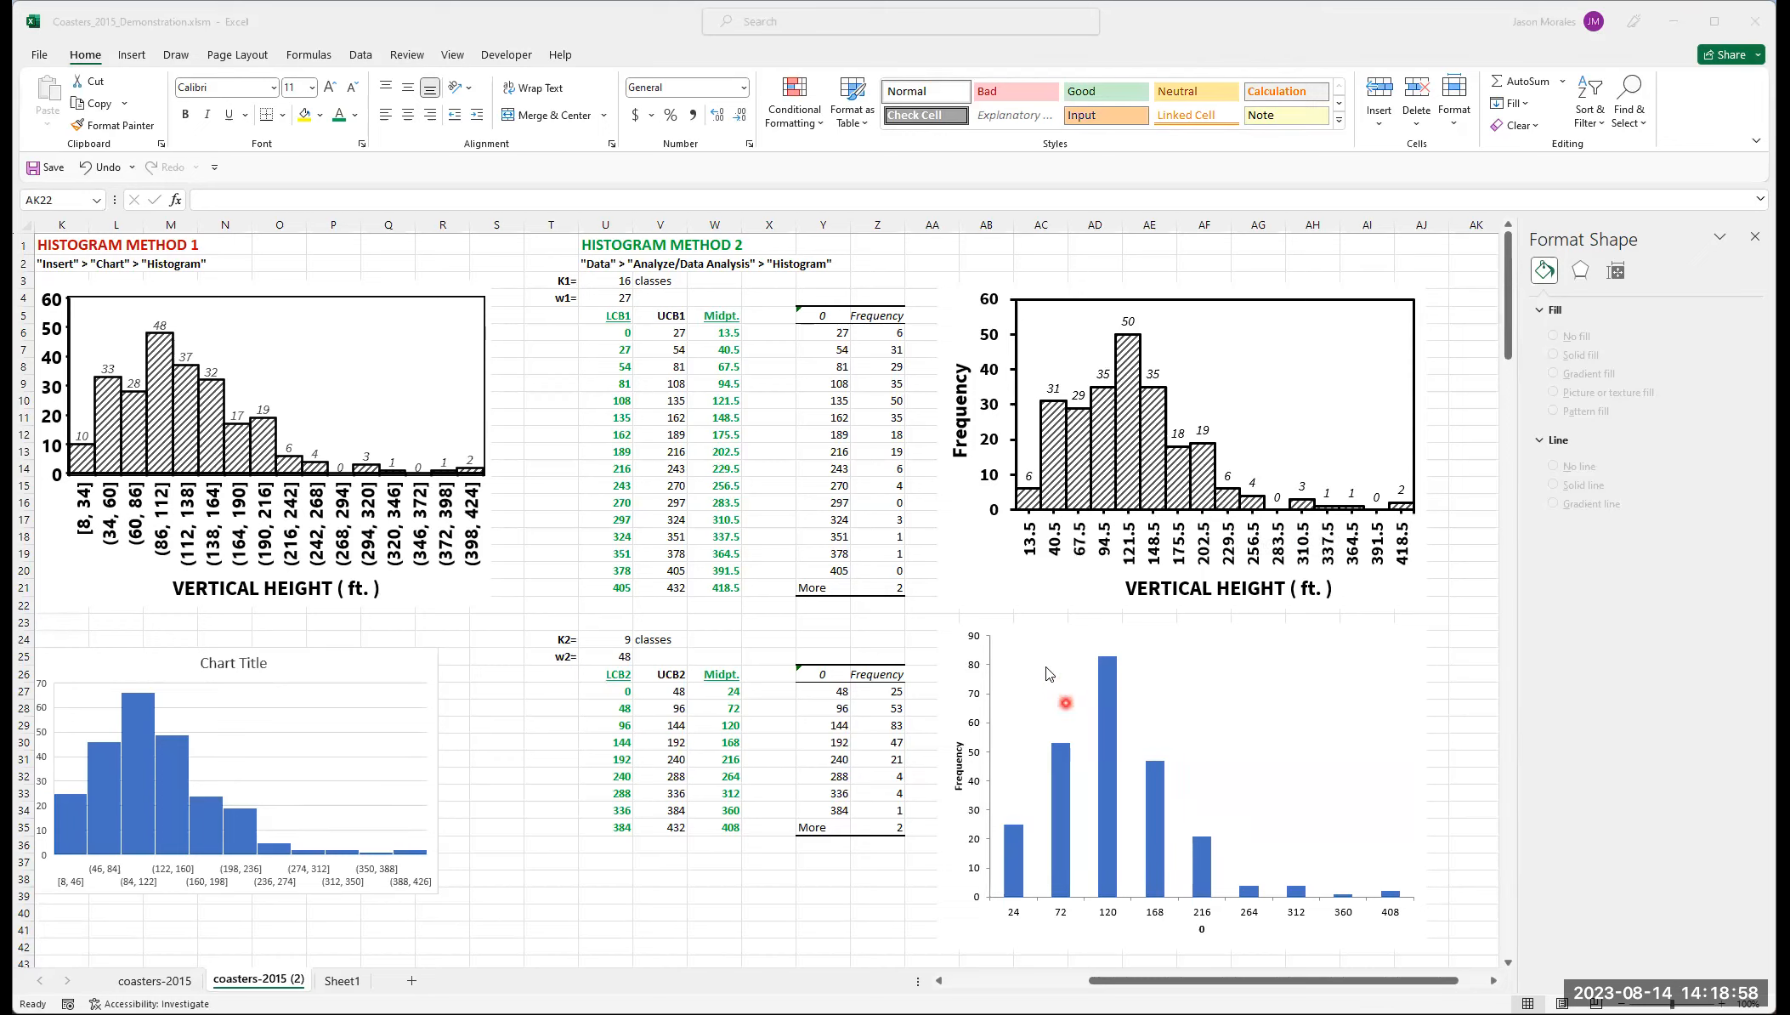
Step: Format the lower histogram's horizontal axis labels in Times New Roman at 16 pt
click(1247, 648)
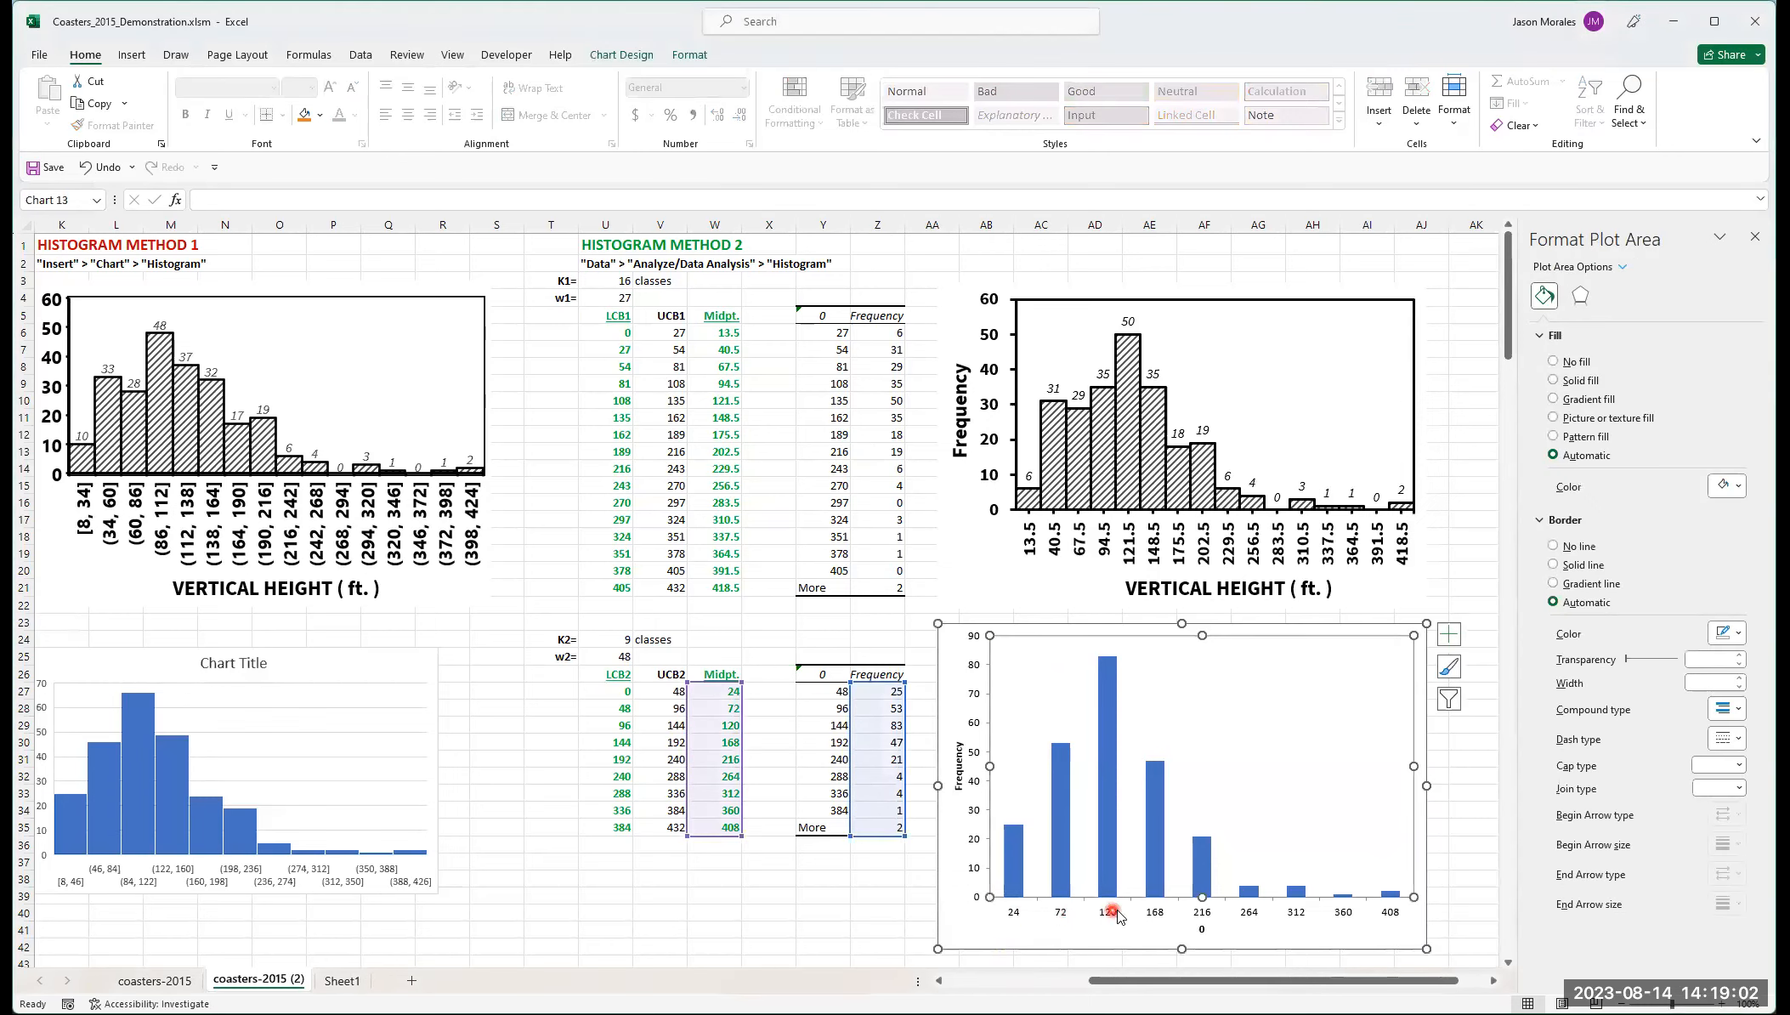
click(1015, 916)
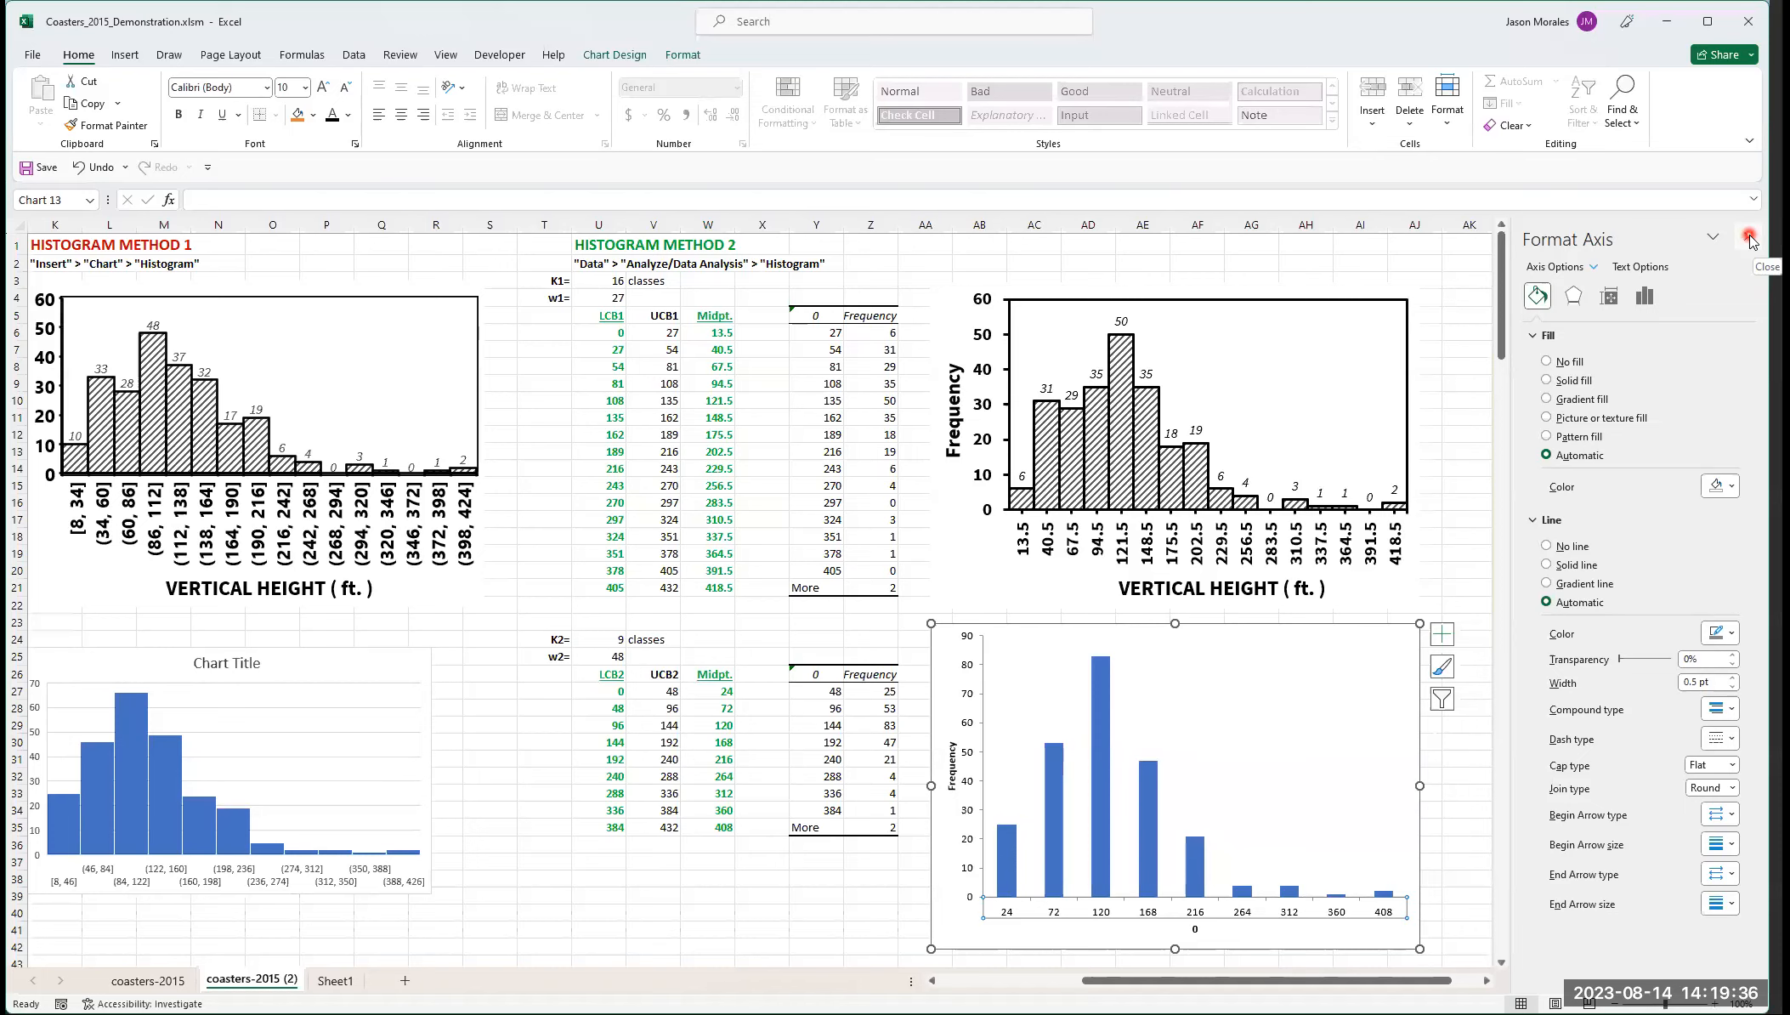
click(1749, 241)
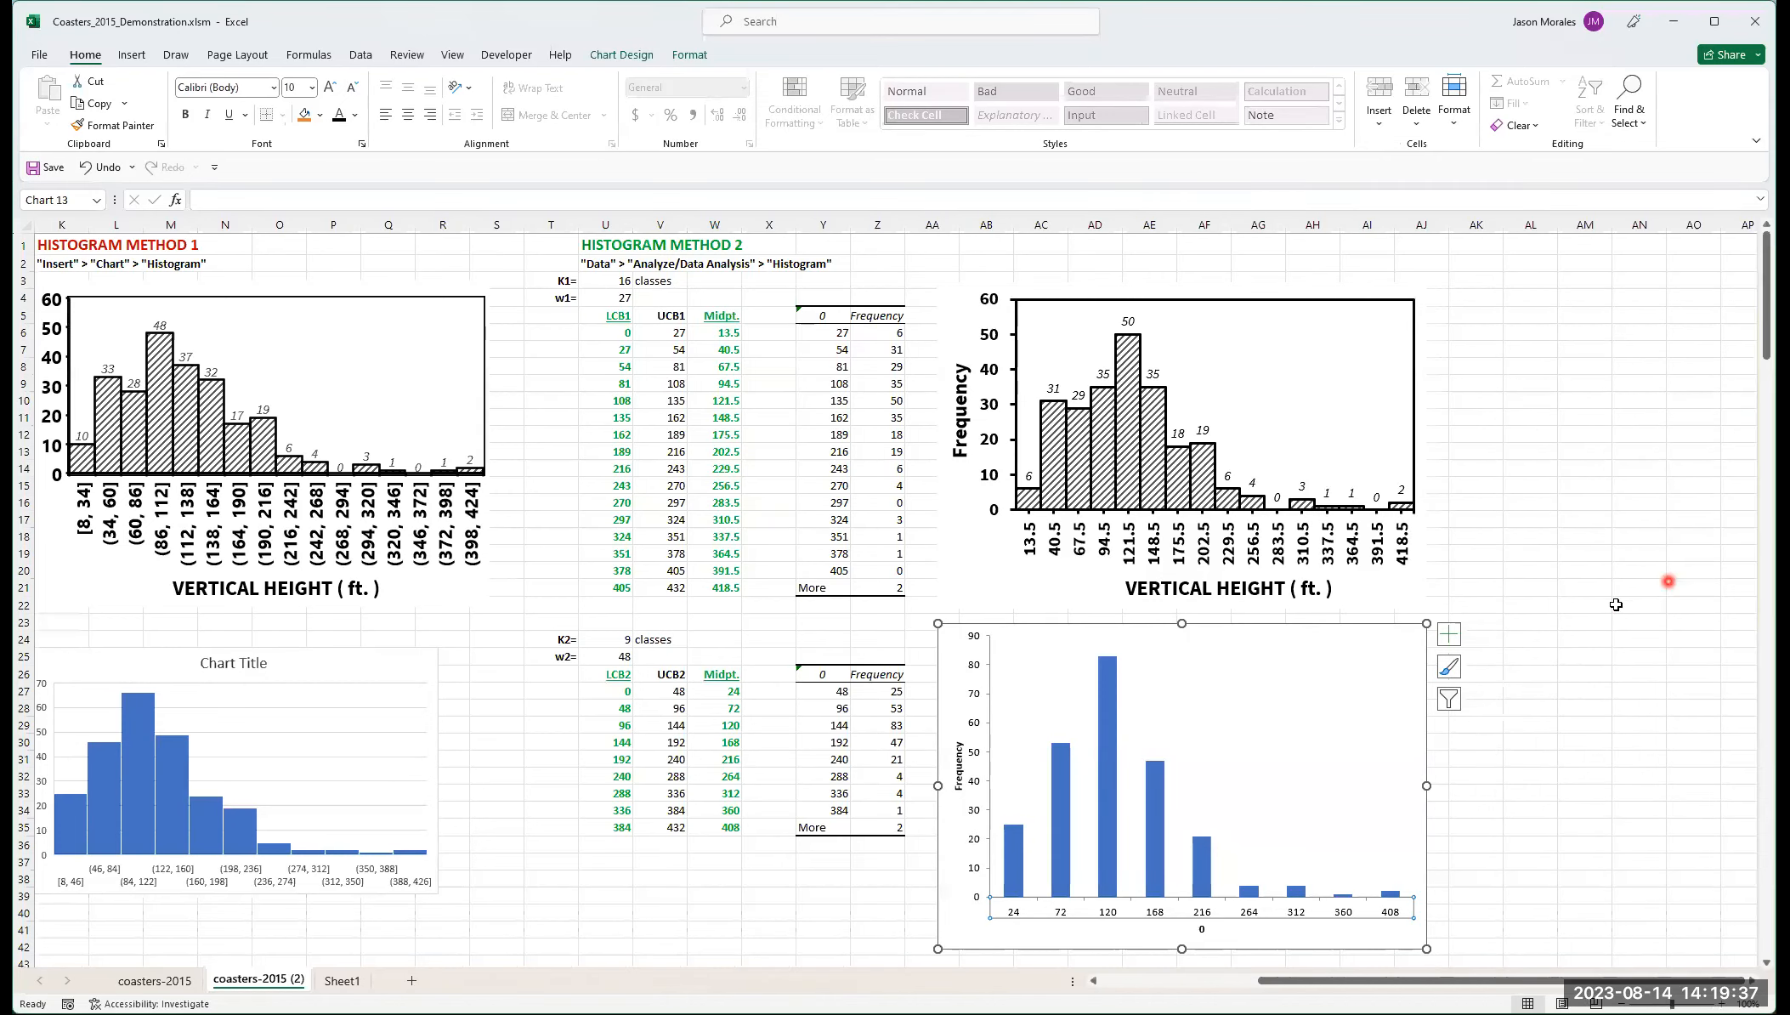
right_click(1341, 912)
click(1417, 898)
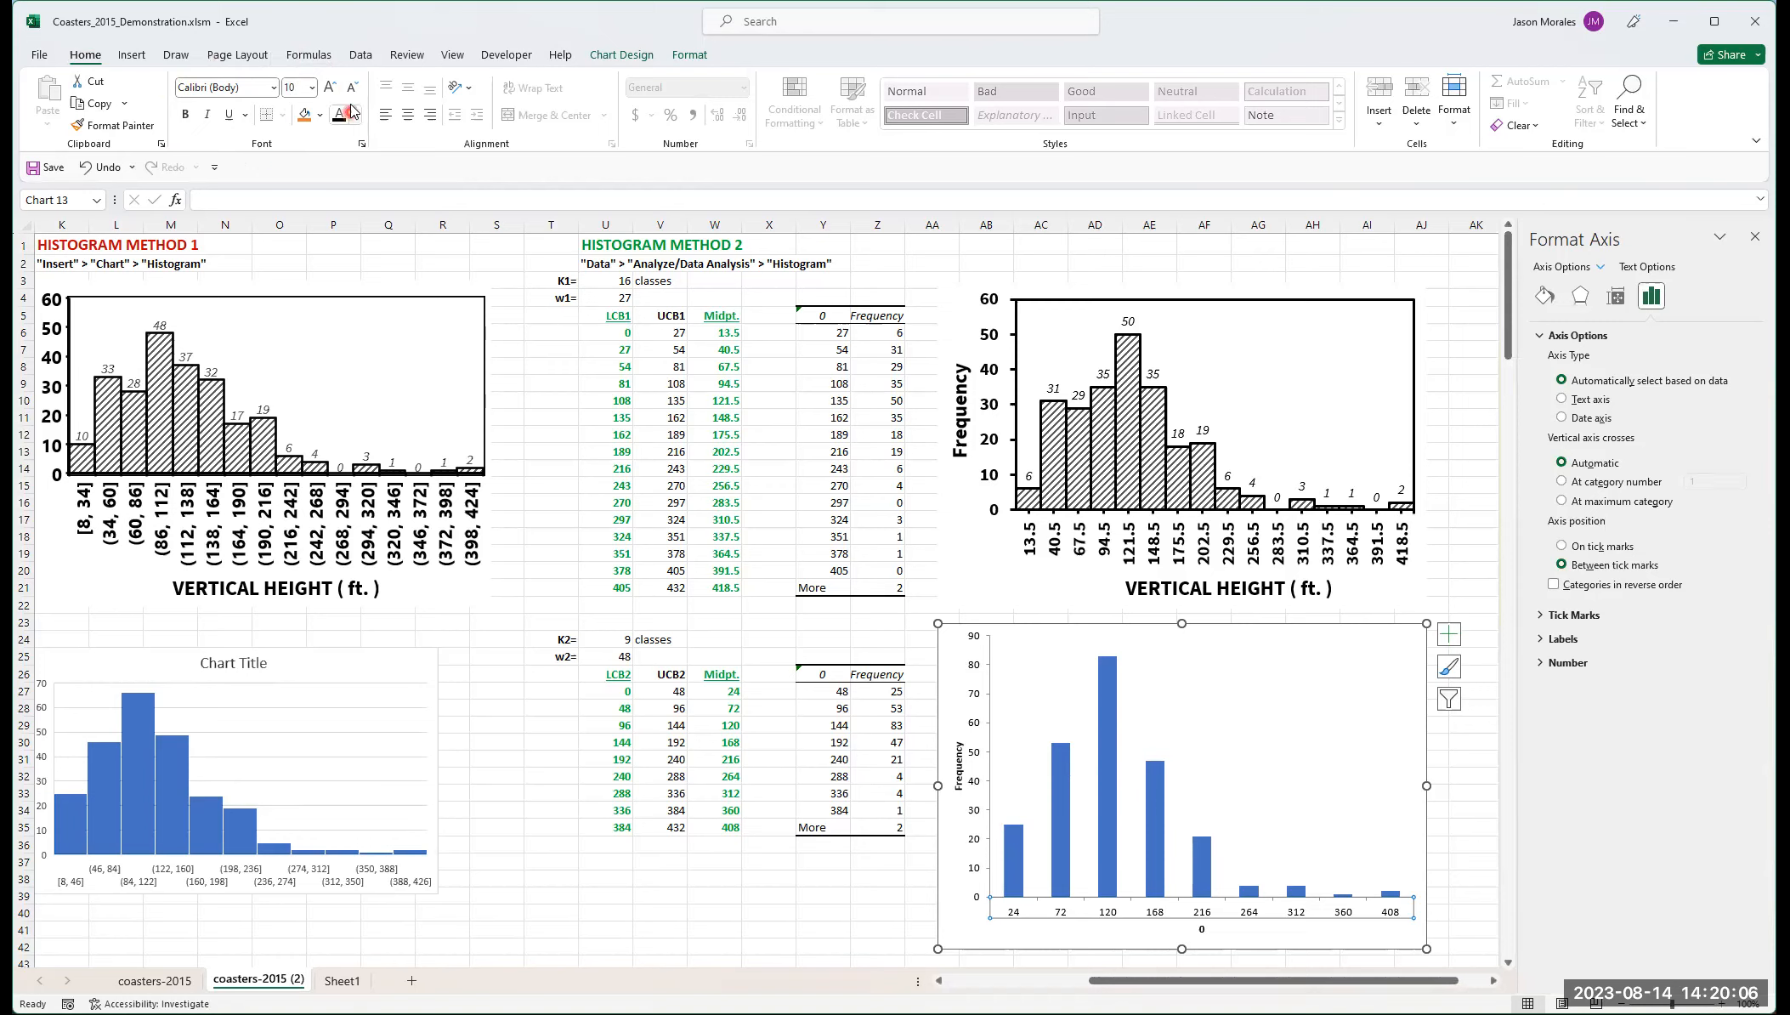
click(273, 88)
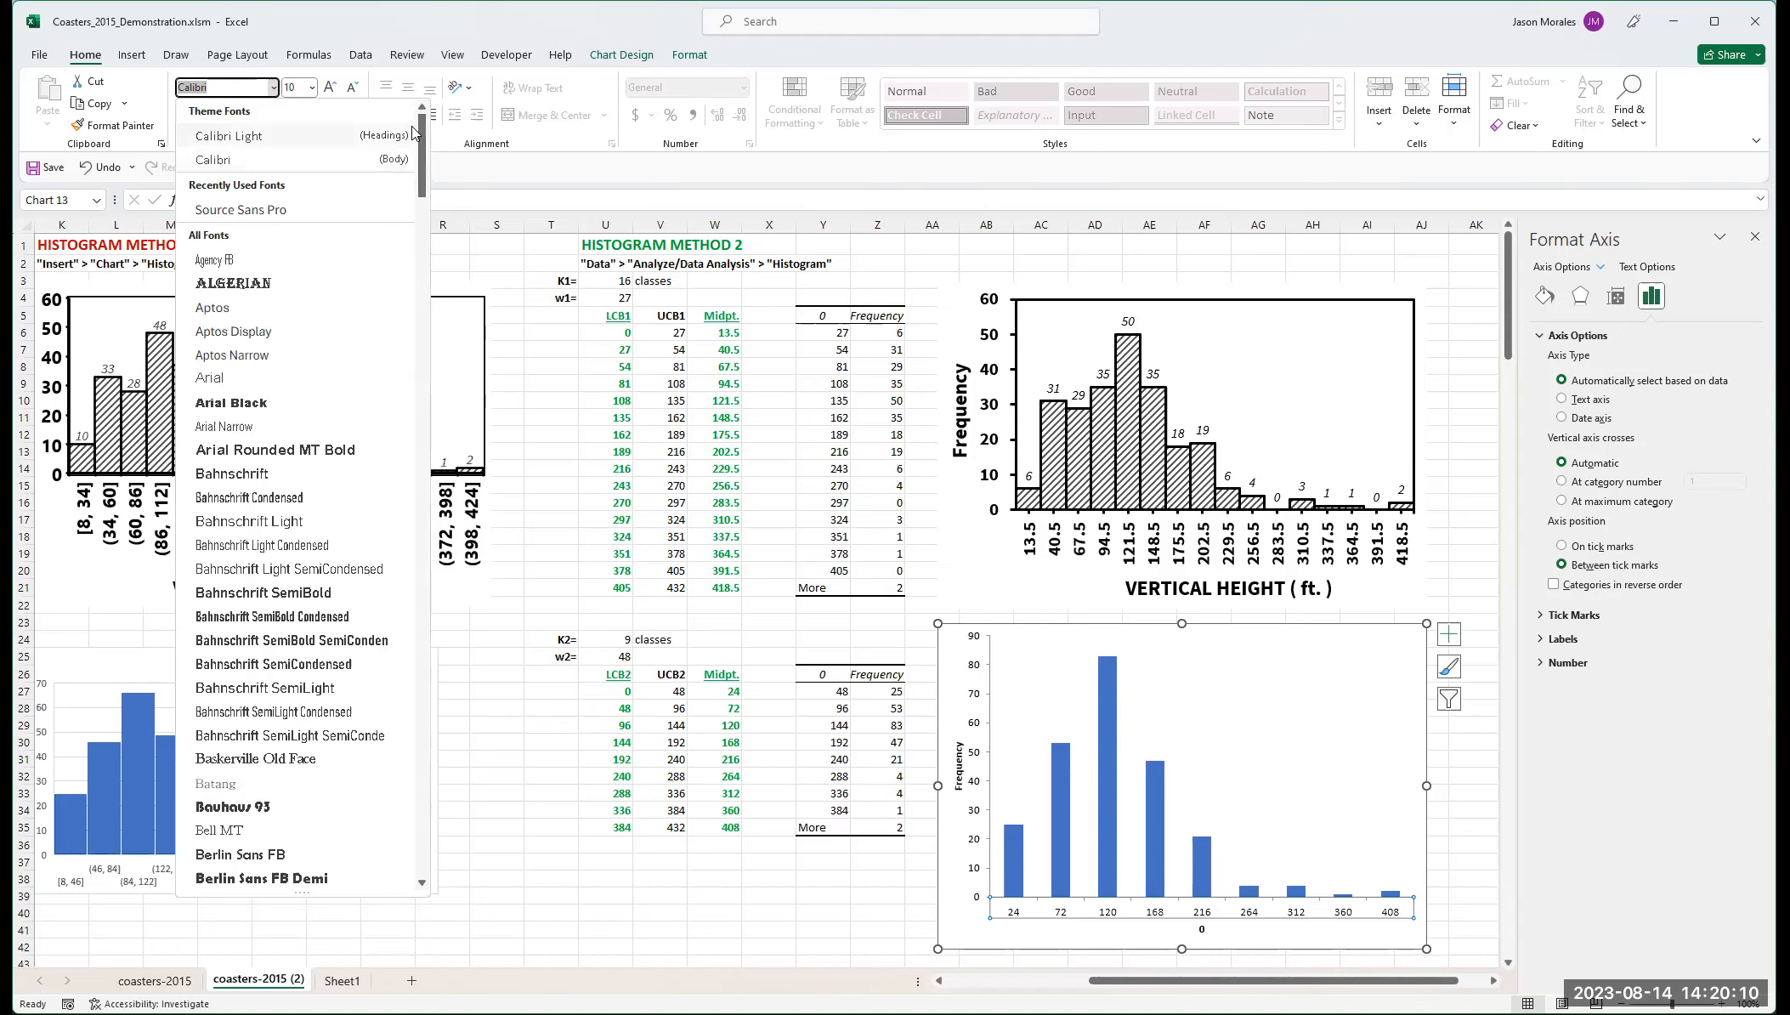
drag(422, 132, 452, 780)
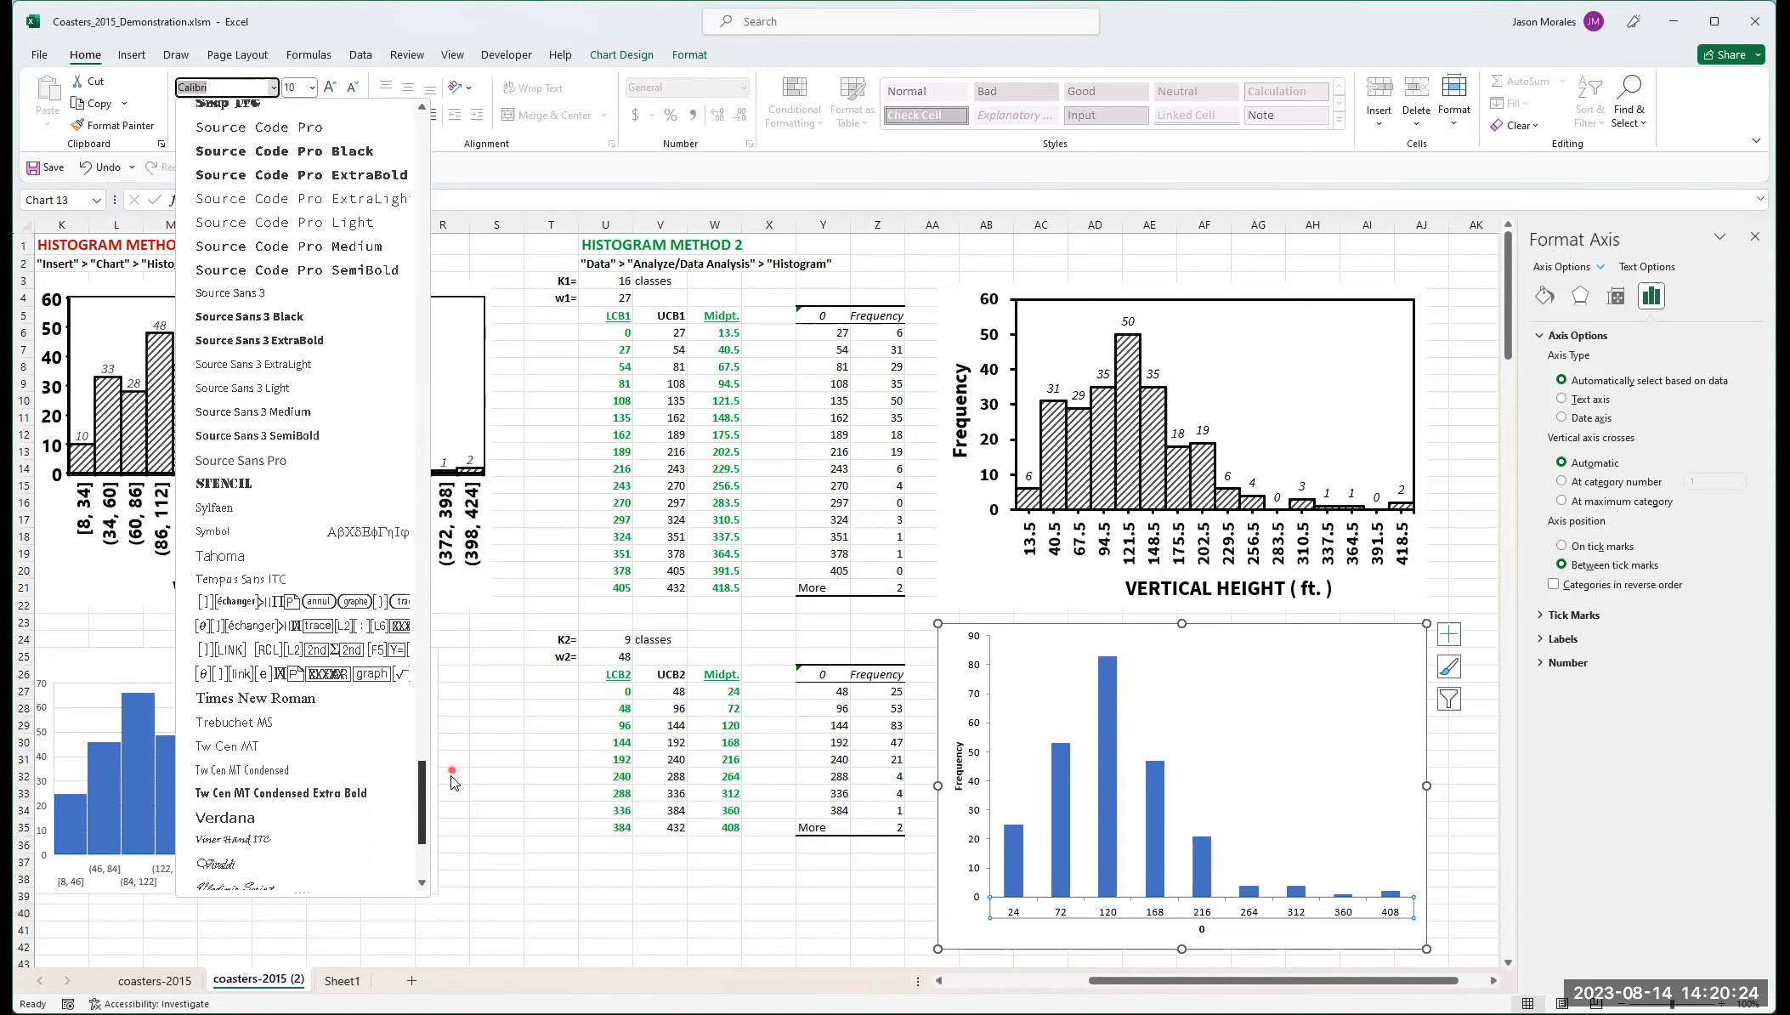
click(266, 699)
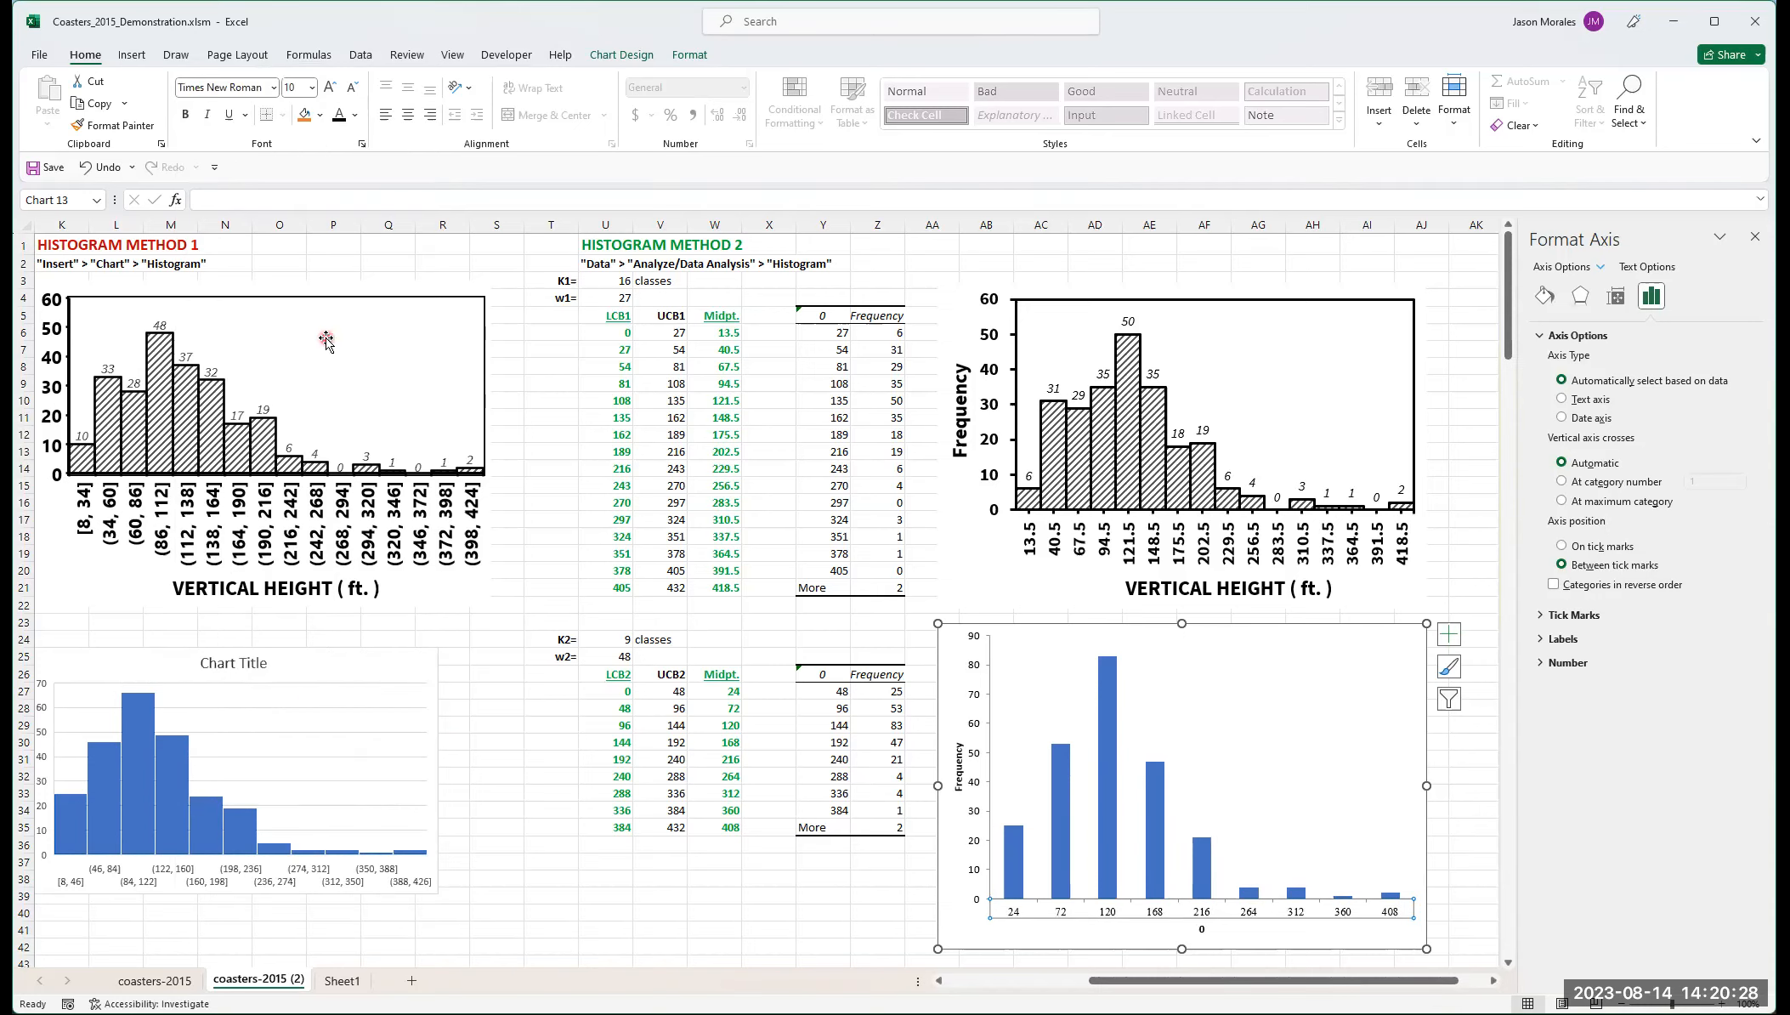
click(312, 88)
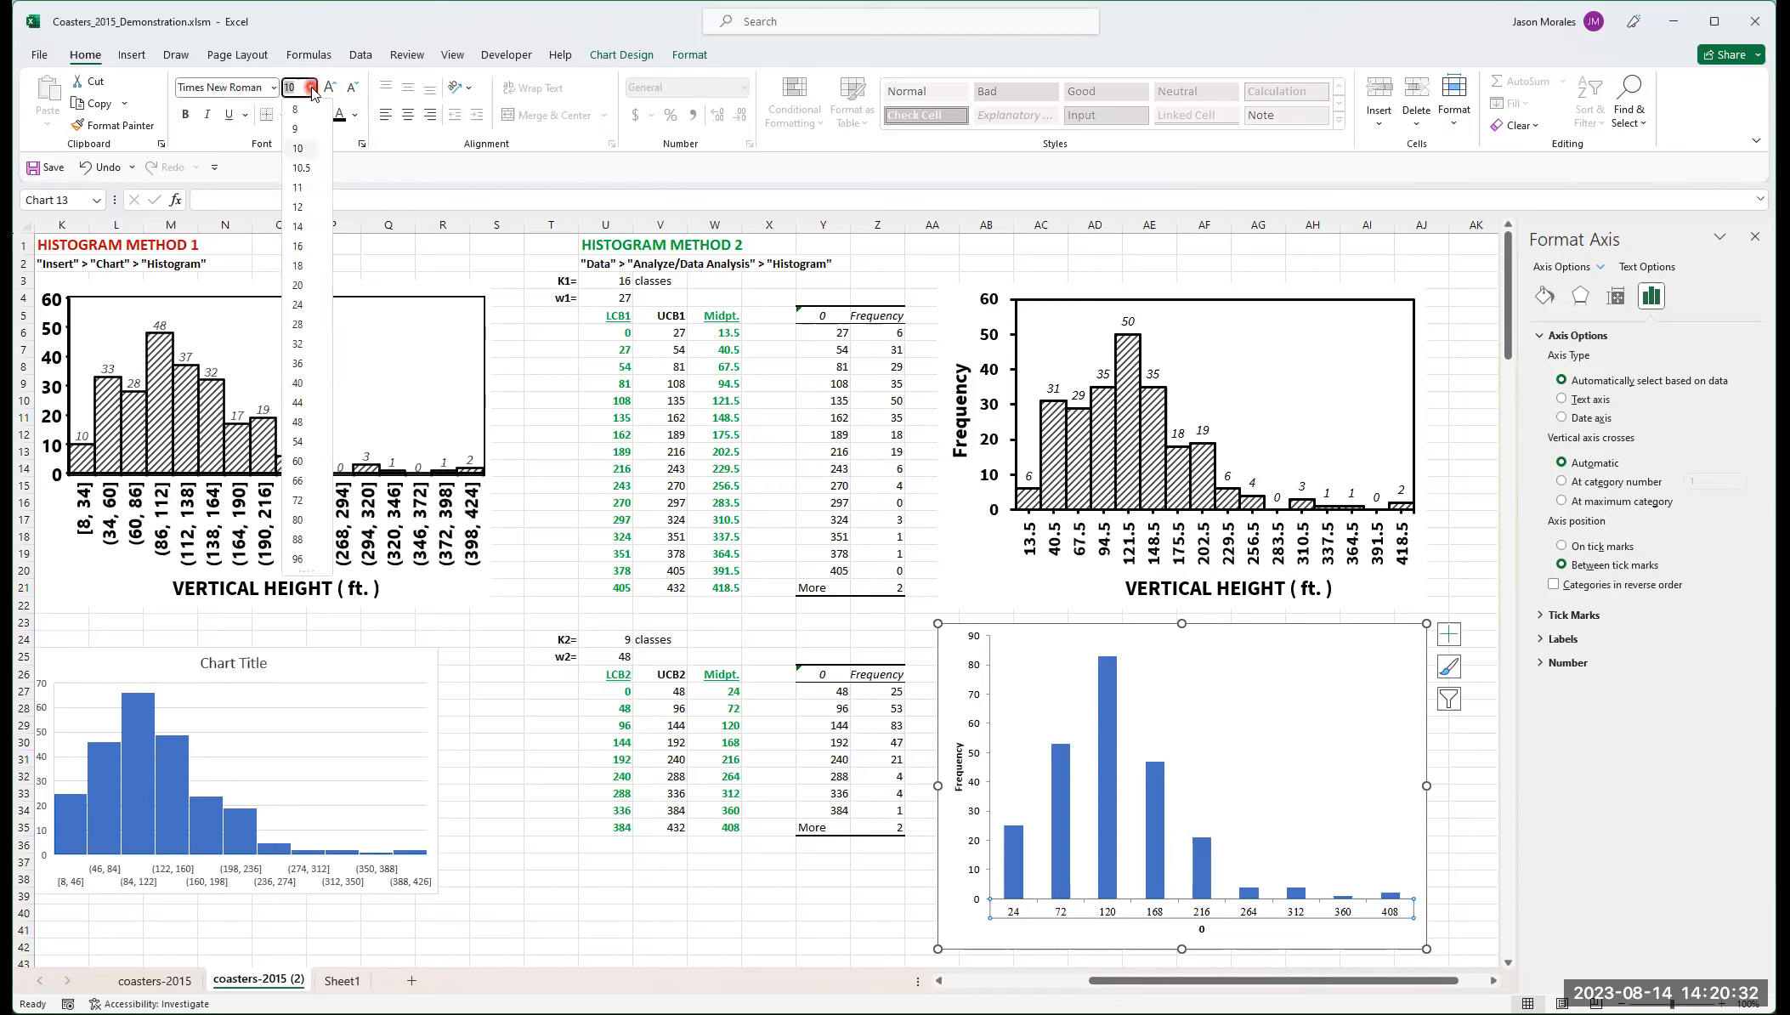
click(298, 247)
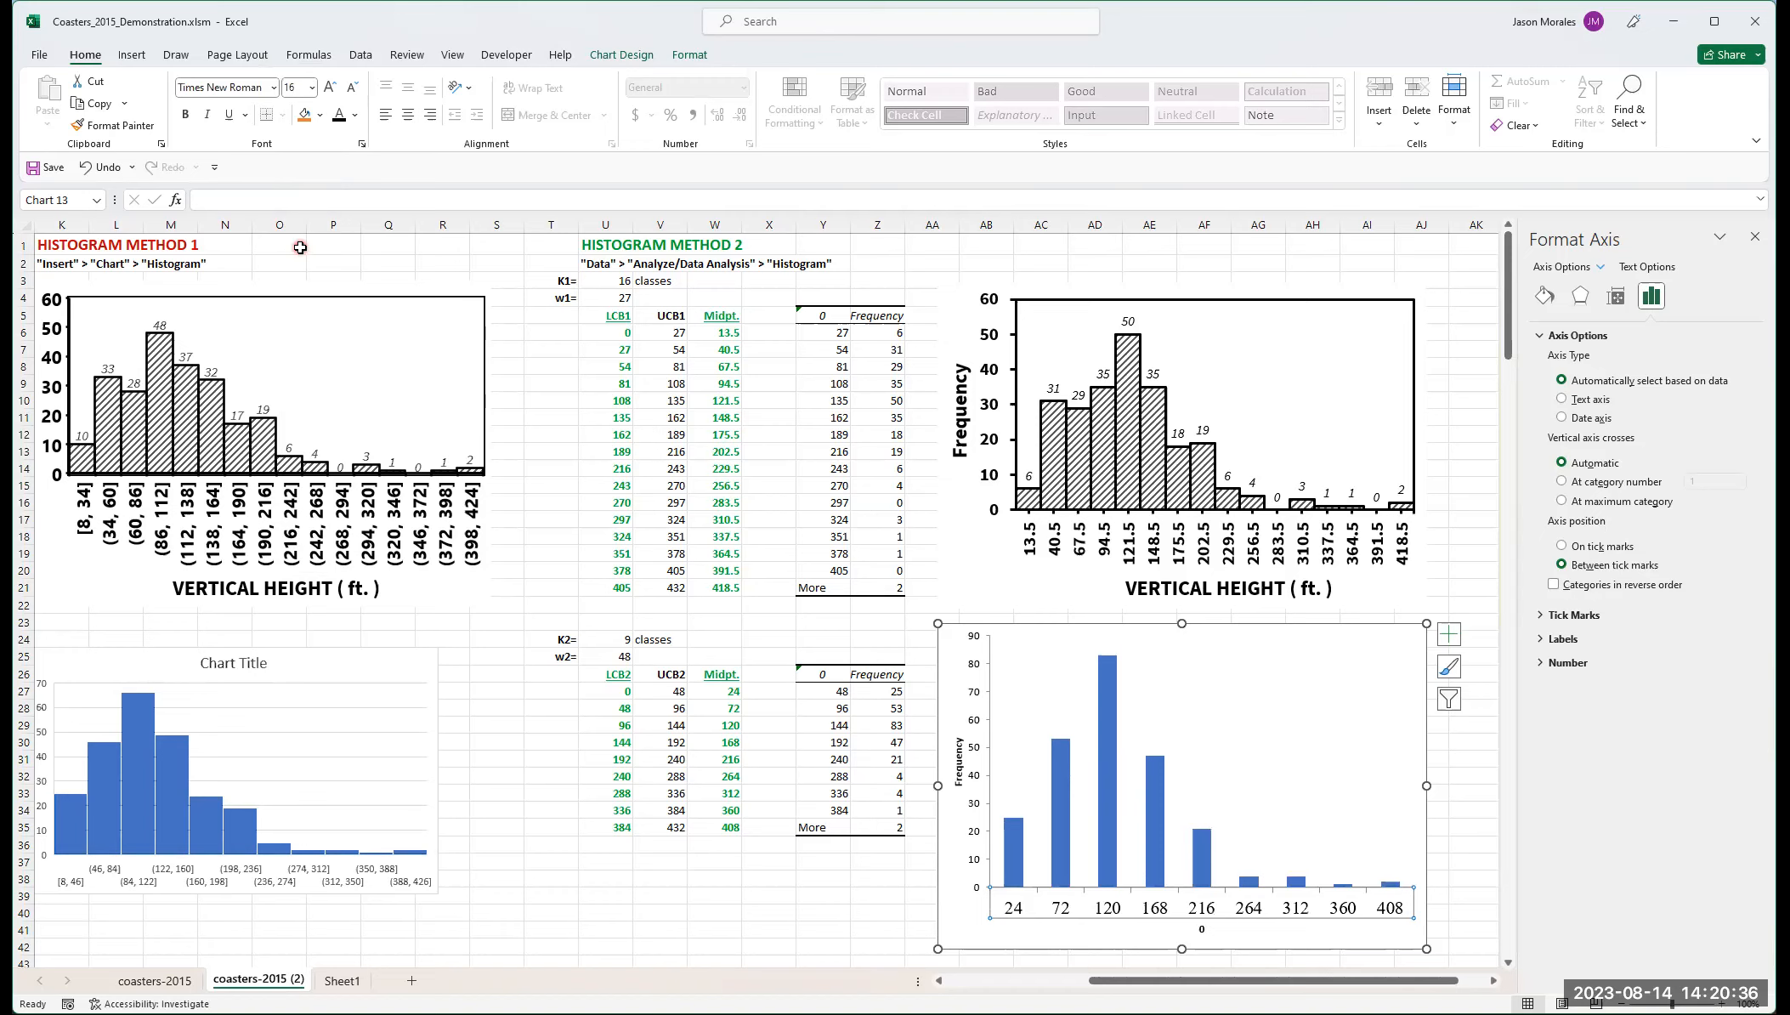
Step: Make the horizontal axis labels bold with the Black, Text 1 font color
click(188, 118)
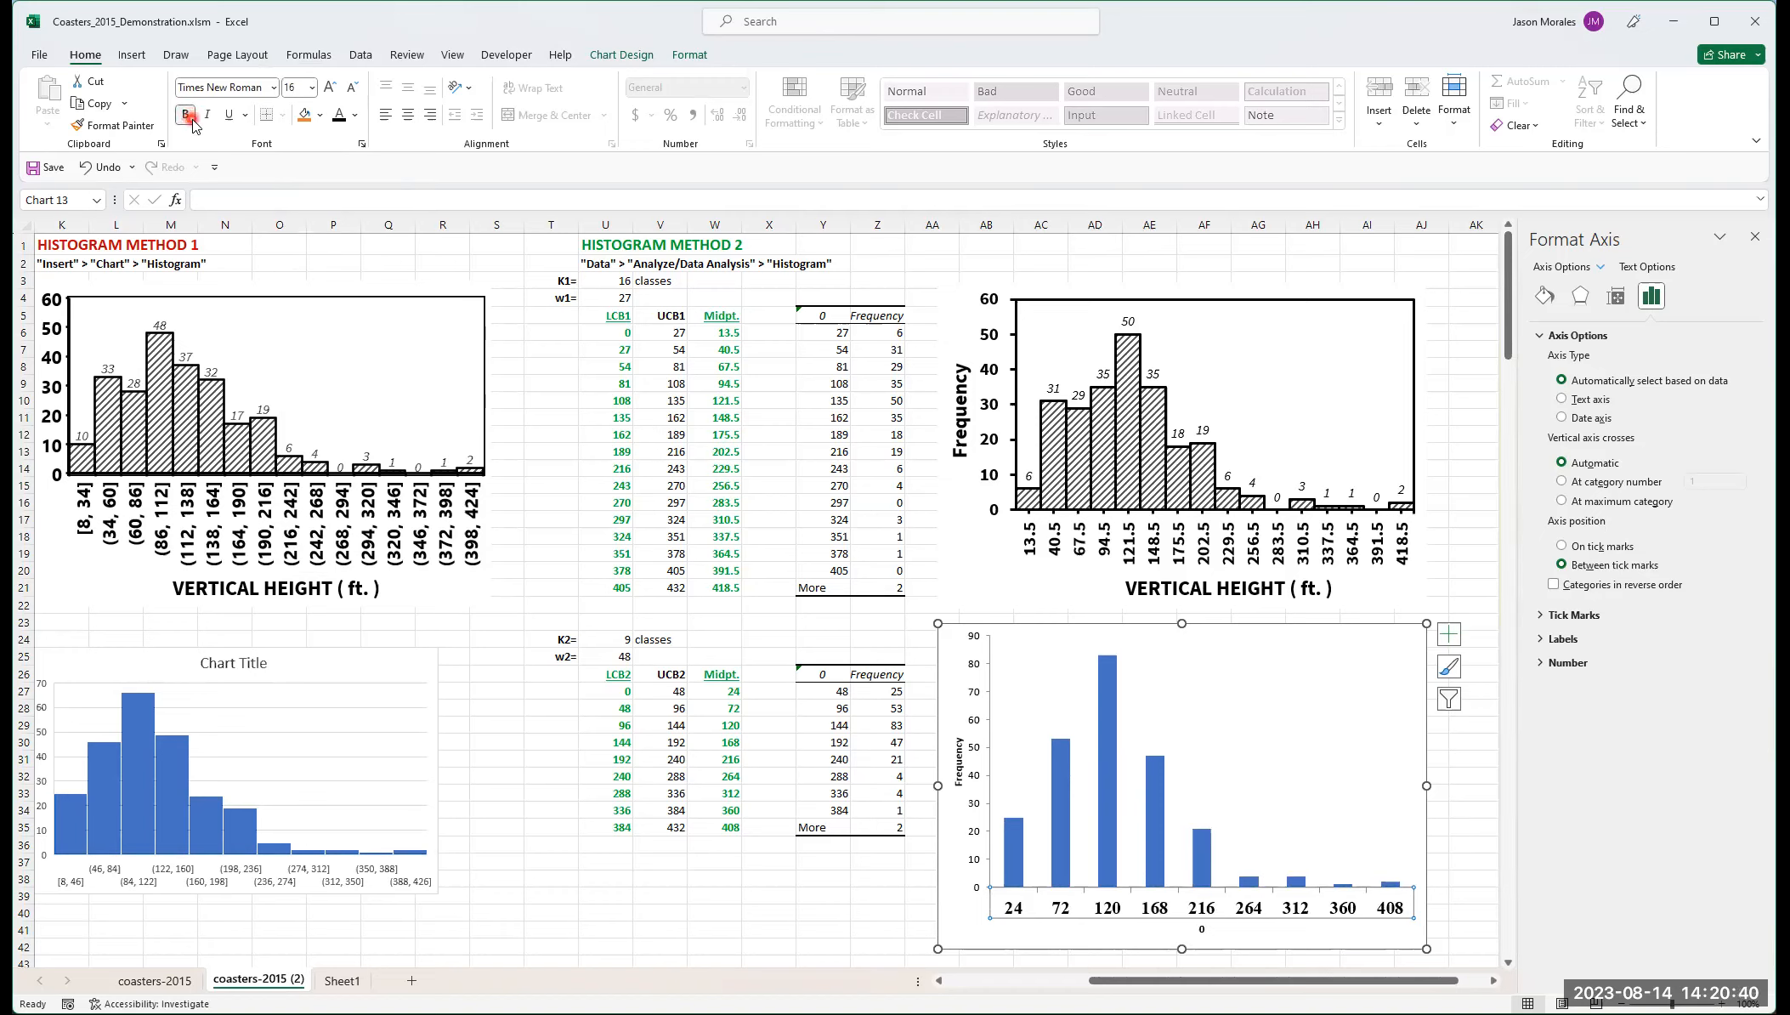
click(229, 123)
click(349, 122)
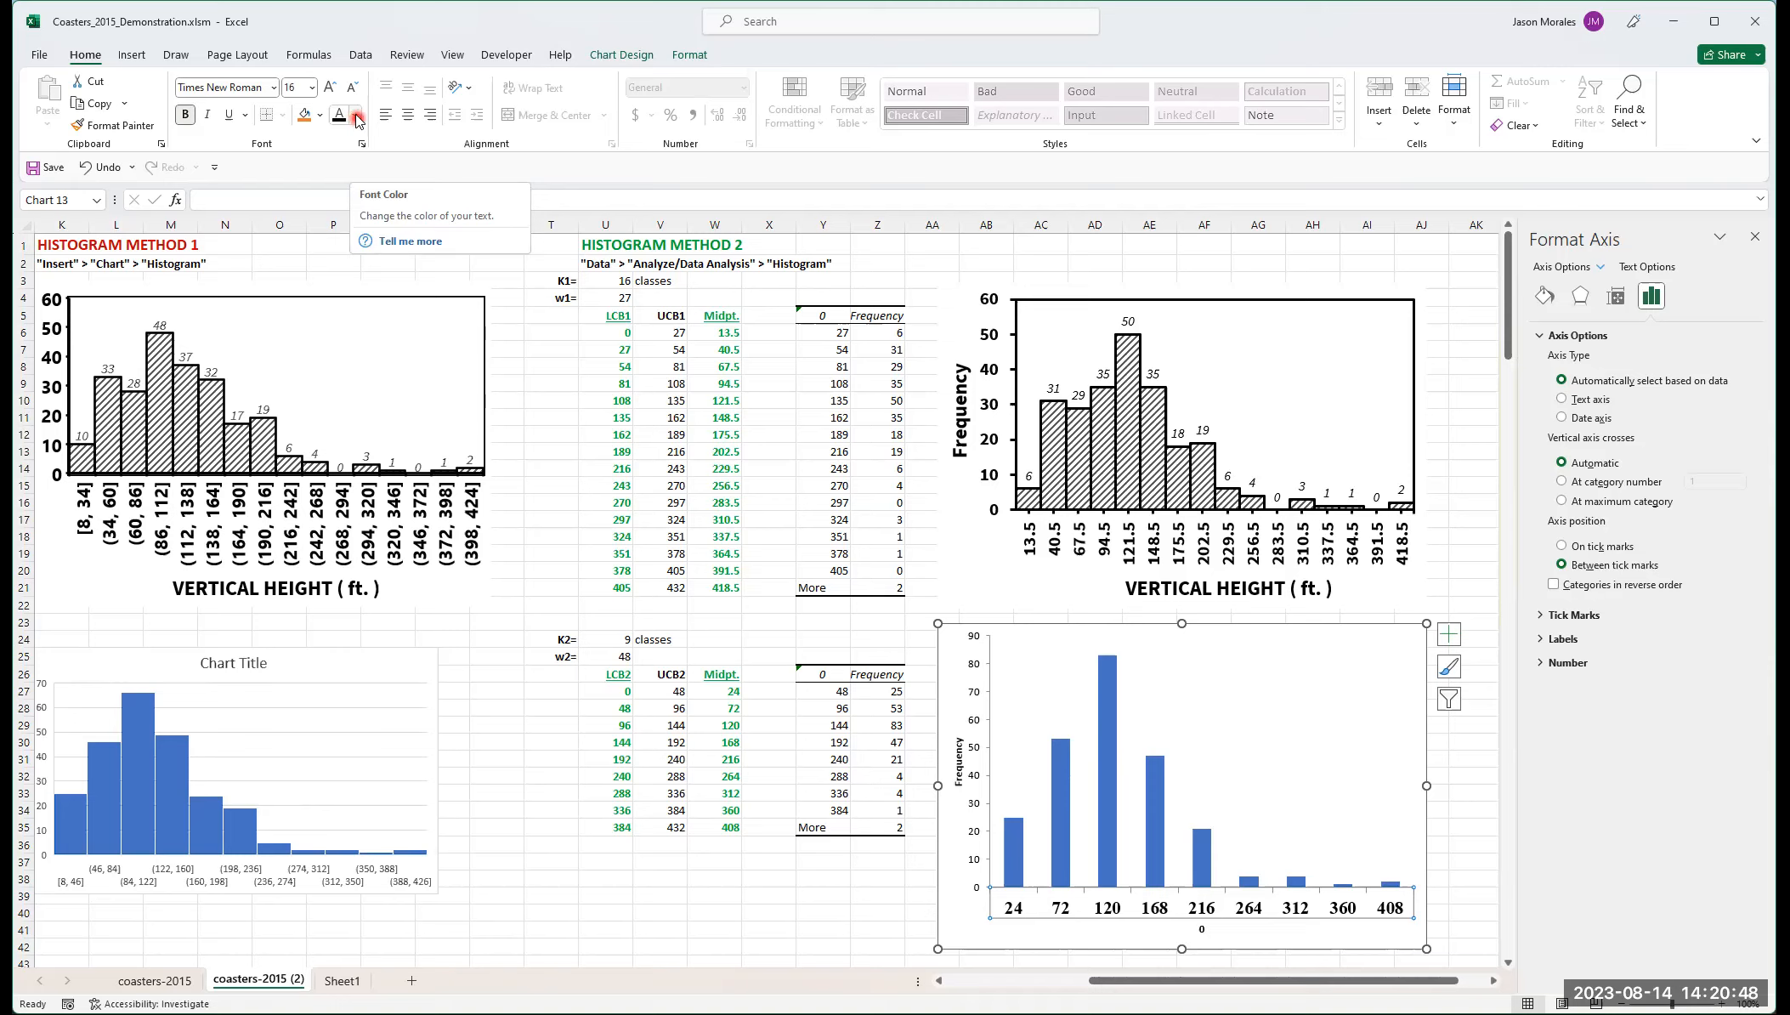
click(356, 120)
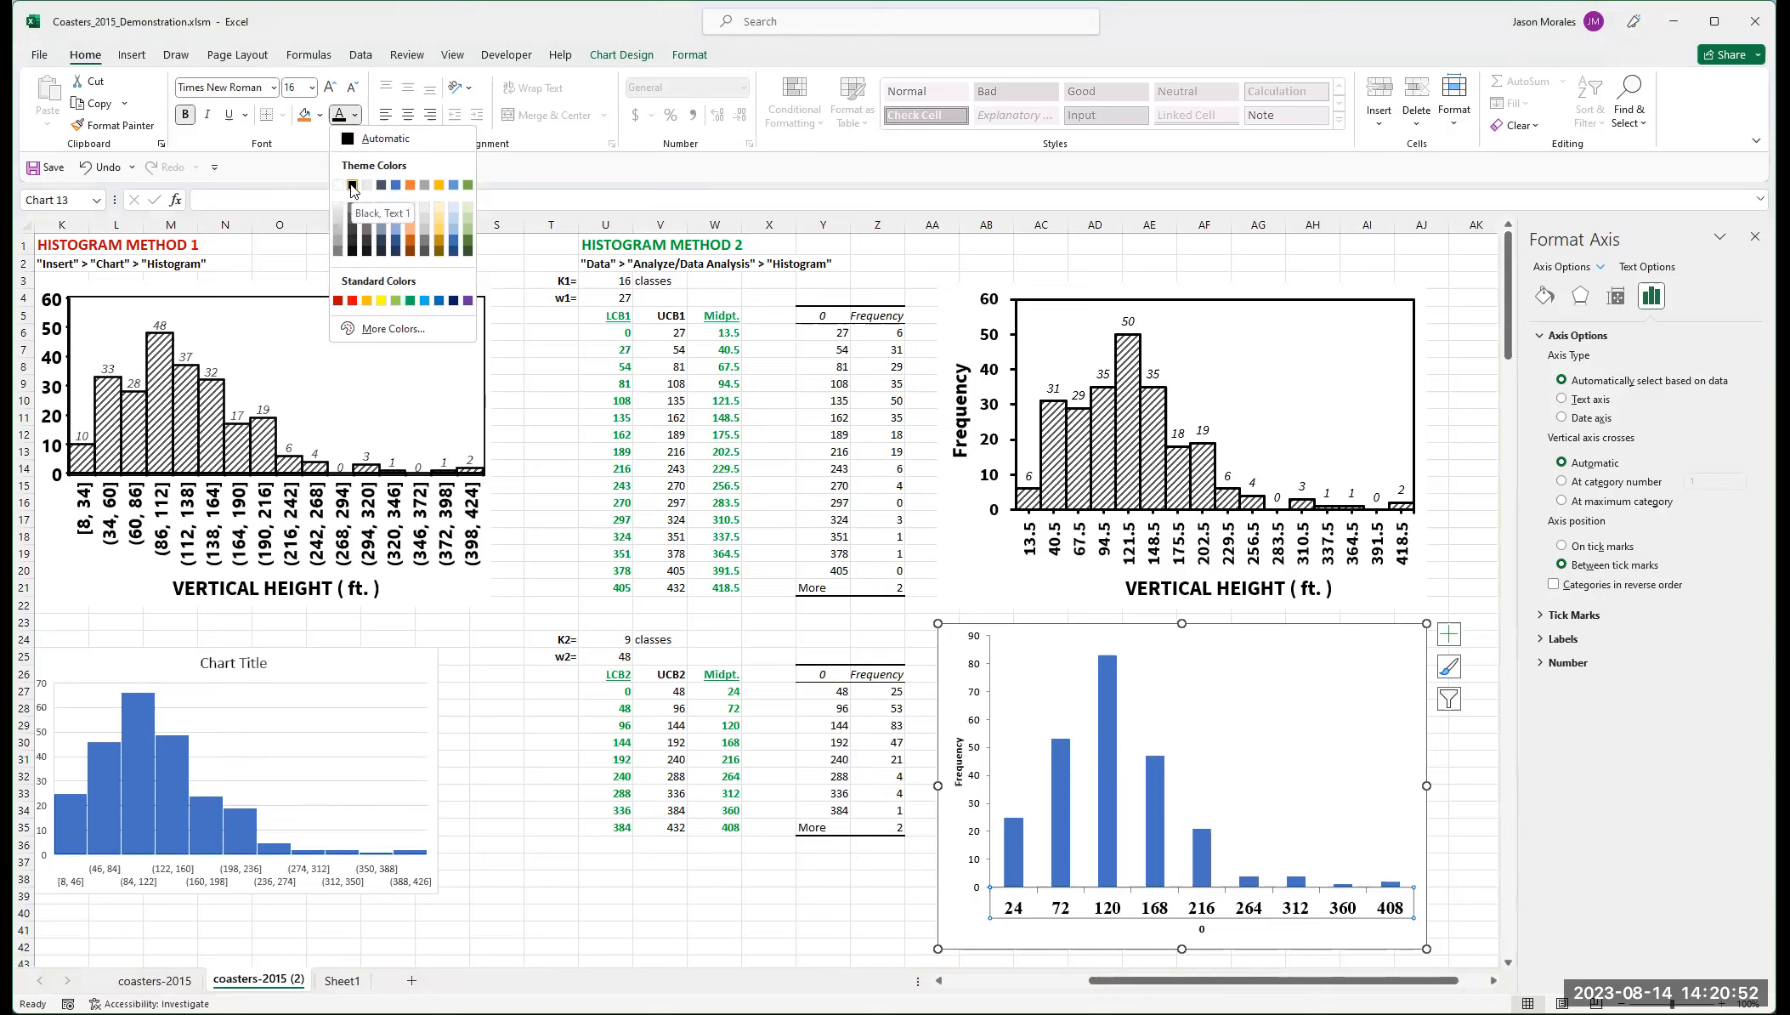
click(353, 186)
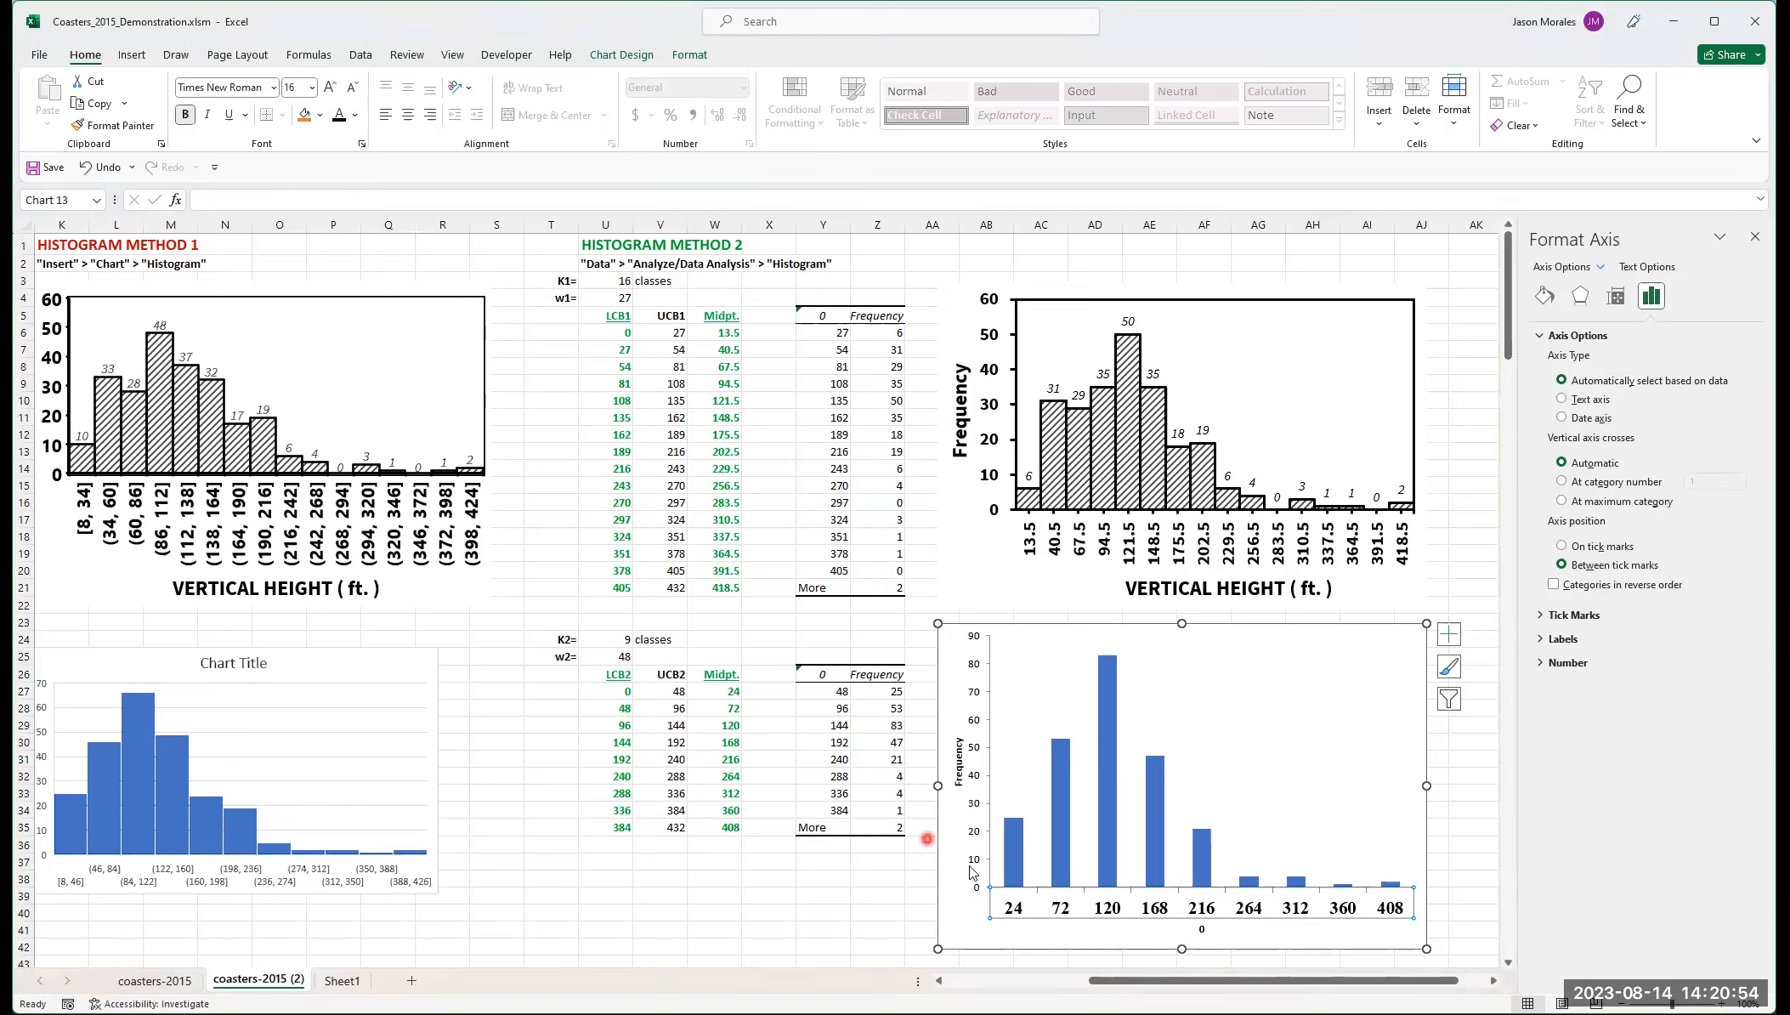
Step: Format the vertical axis labels in bold Times New Roman at 16 pt
click(975, 751)
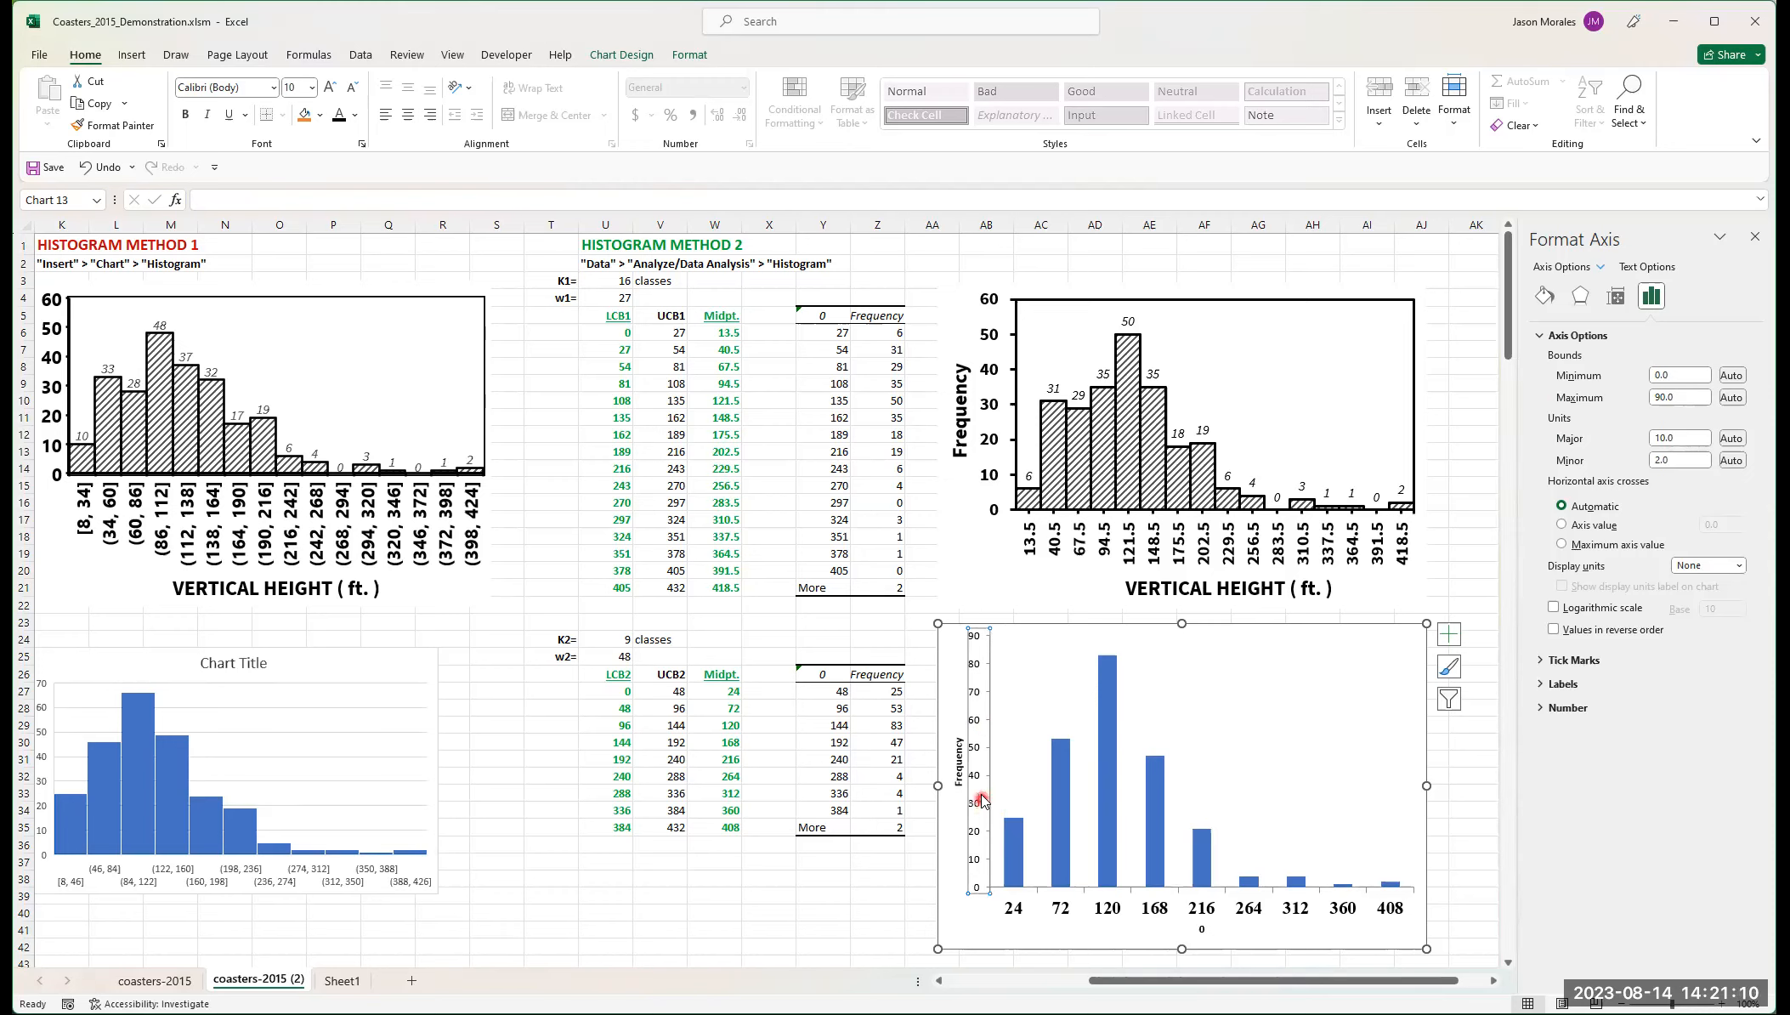
click(274, 87)
click(255, 208)
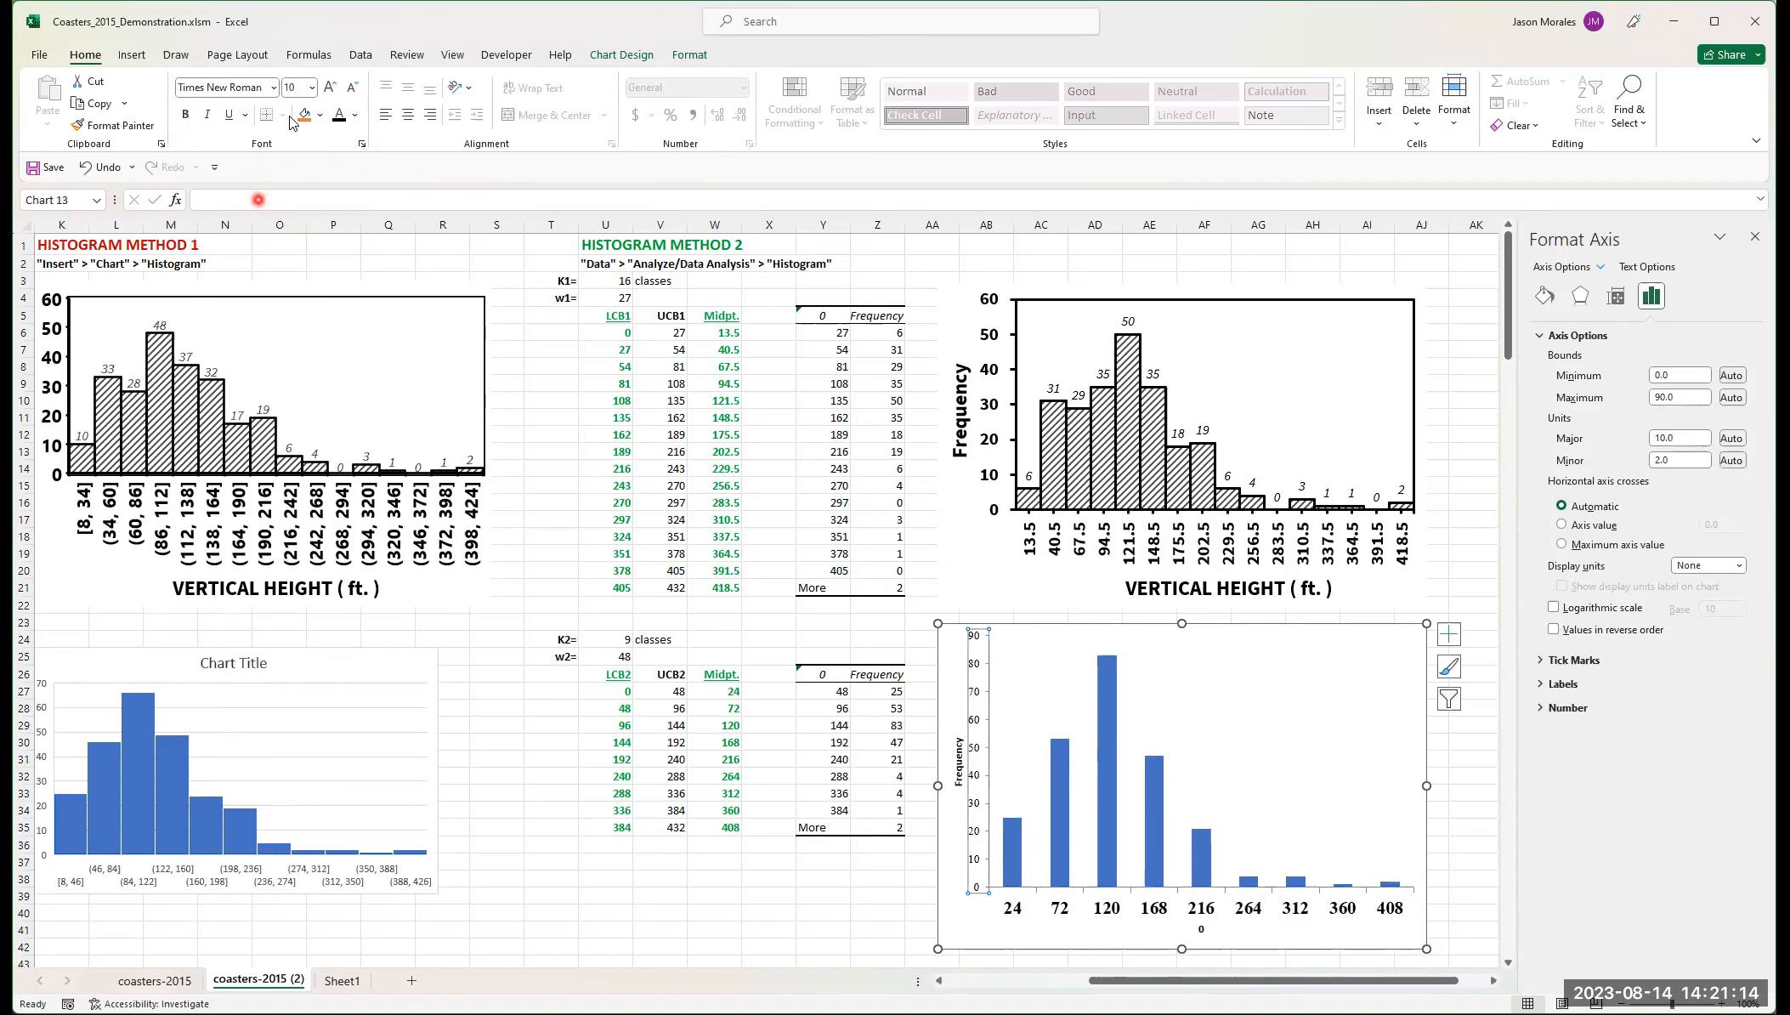
click(312, 87)
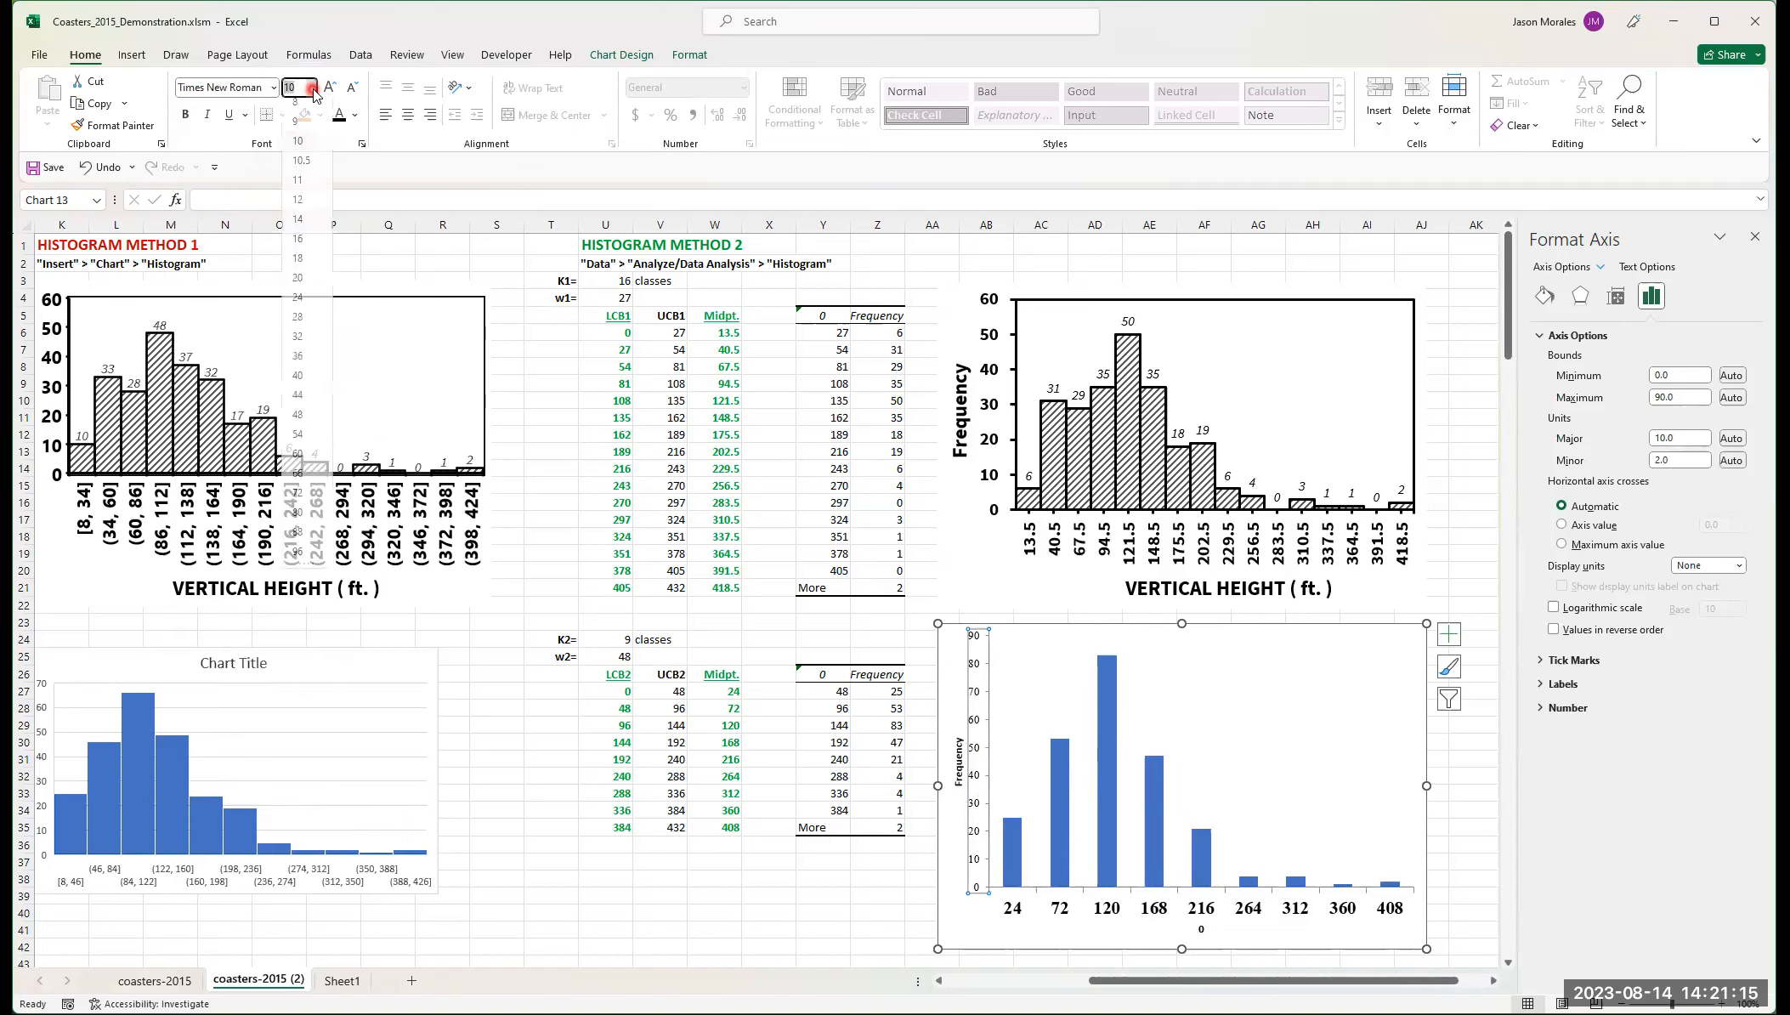
click(297, 245)
click(184, 117)
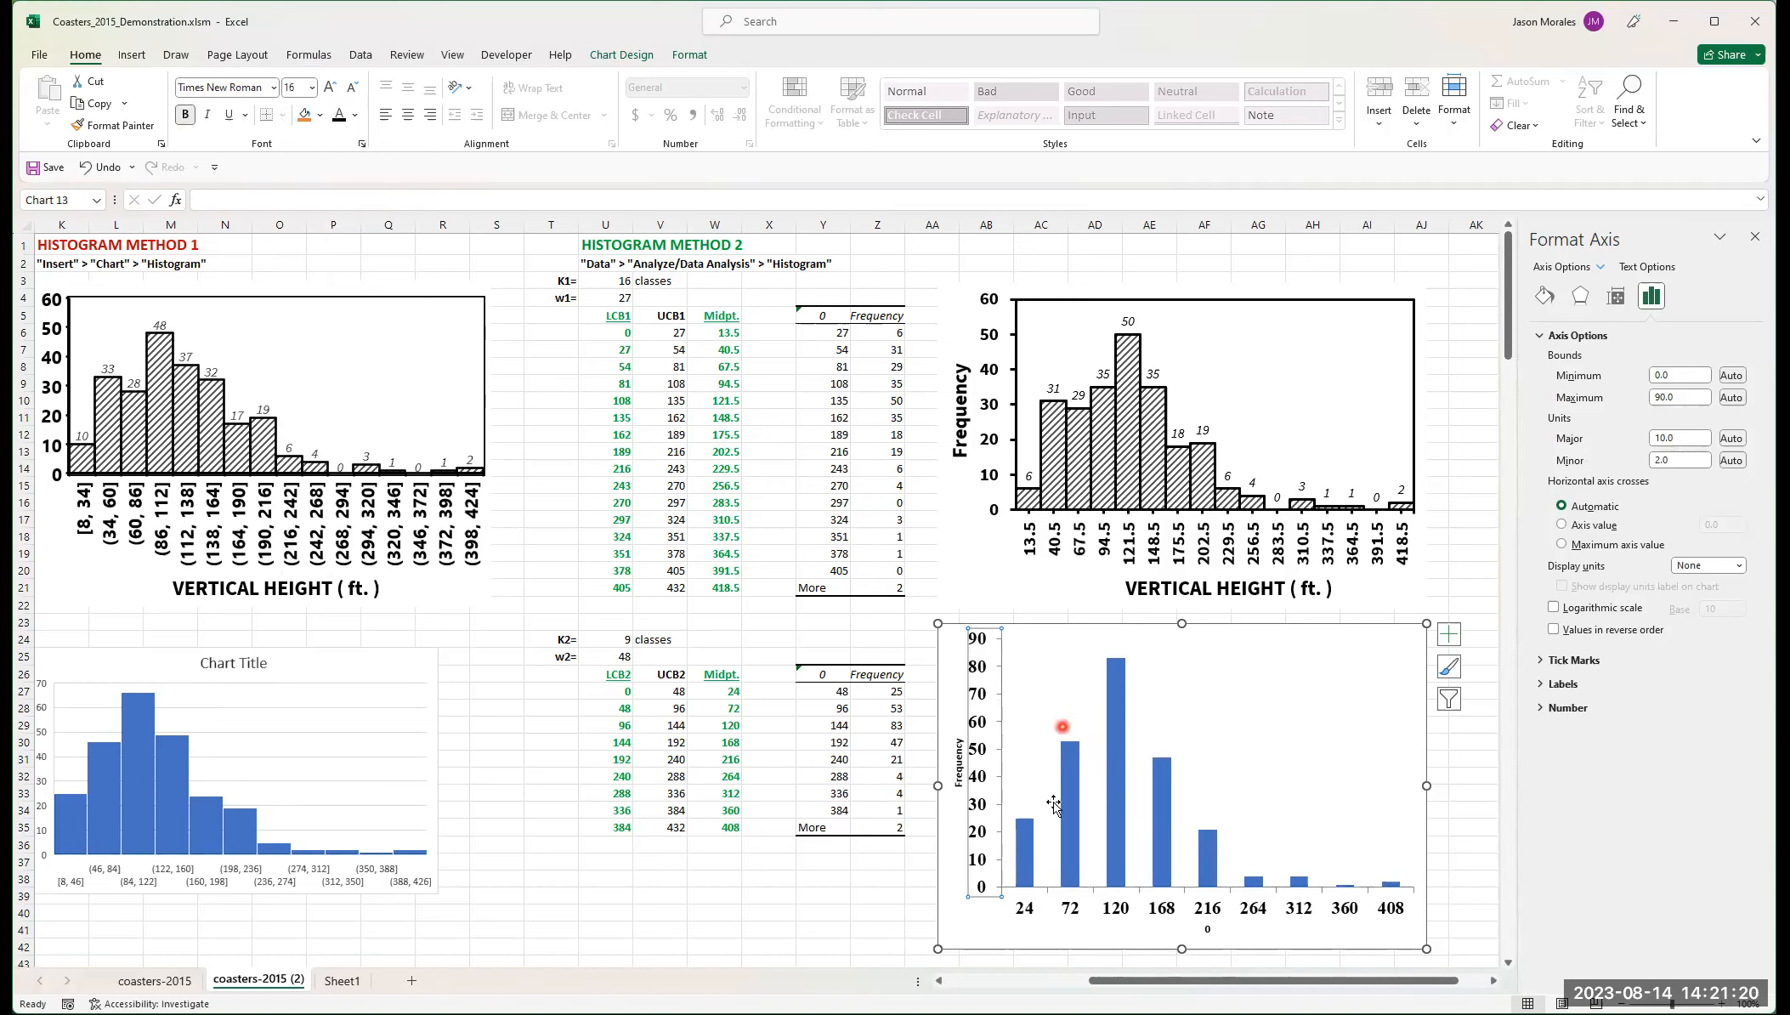
Step: Give the horizontal axis a solid black line
click(1025, 911)
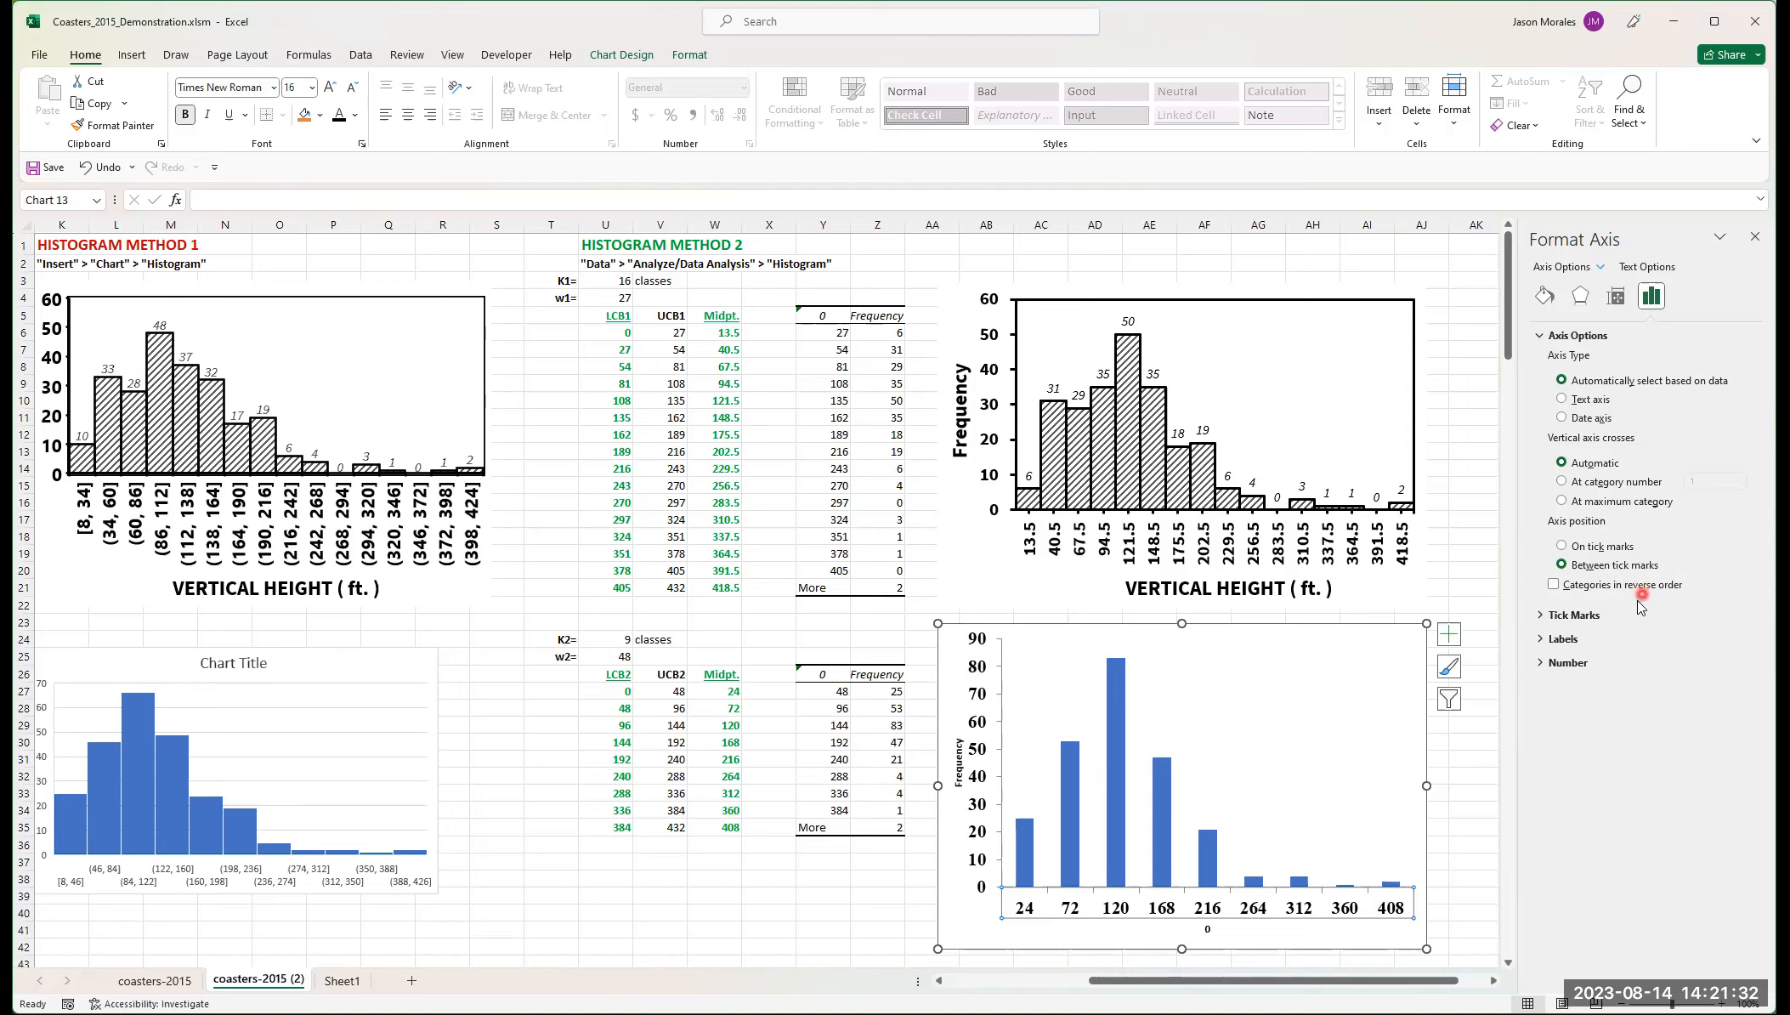
click(1545, 298)
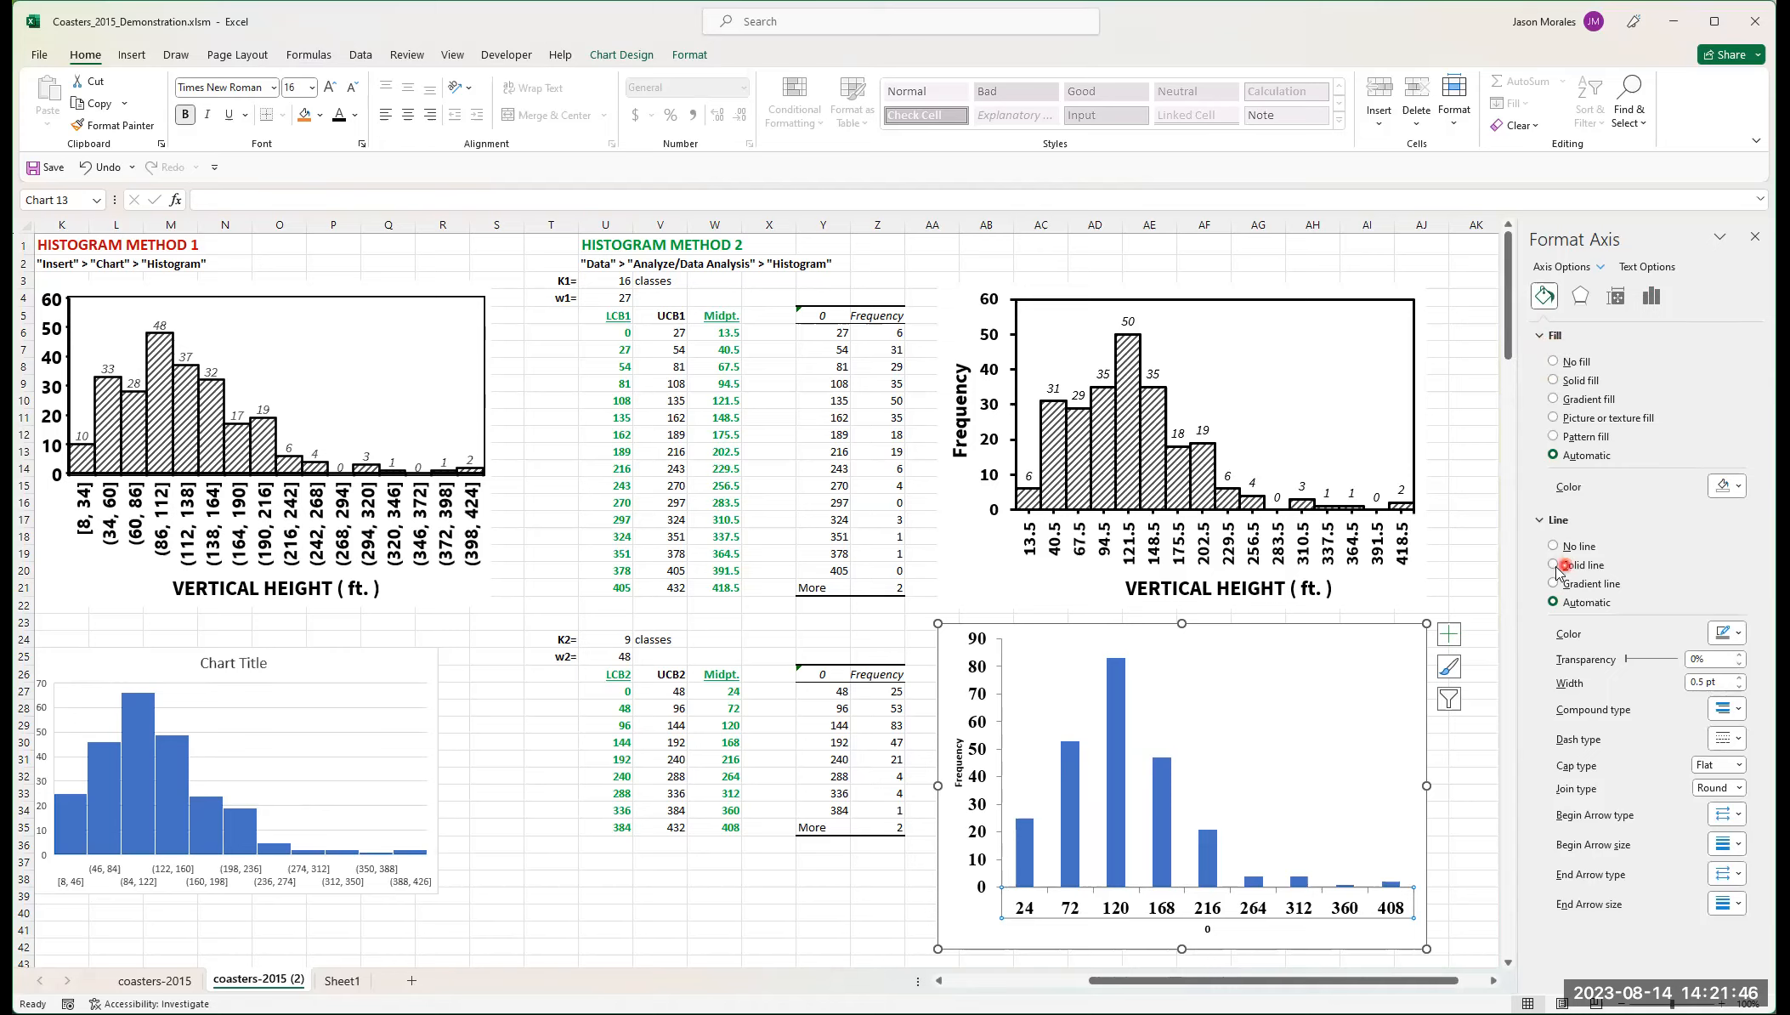
click(1588, 566)
click(1739, 634)
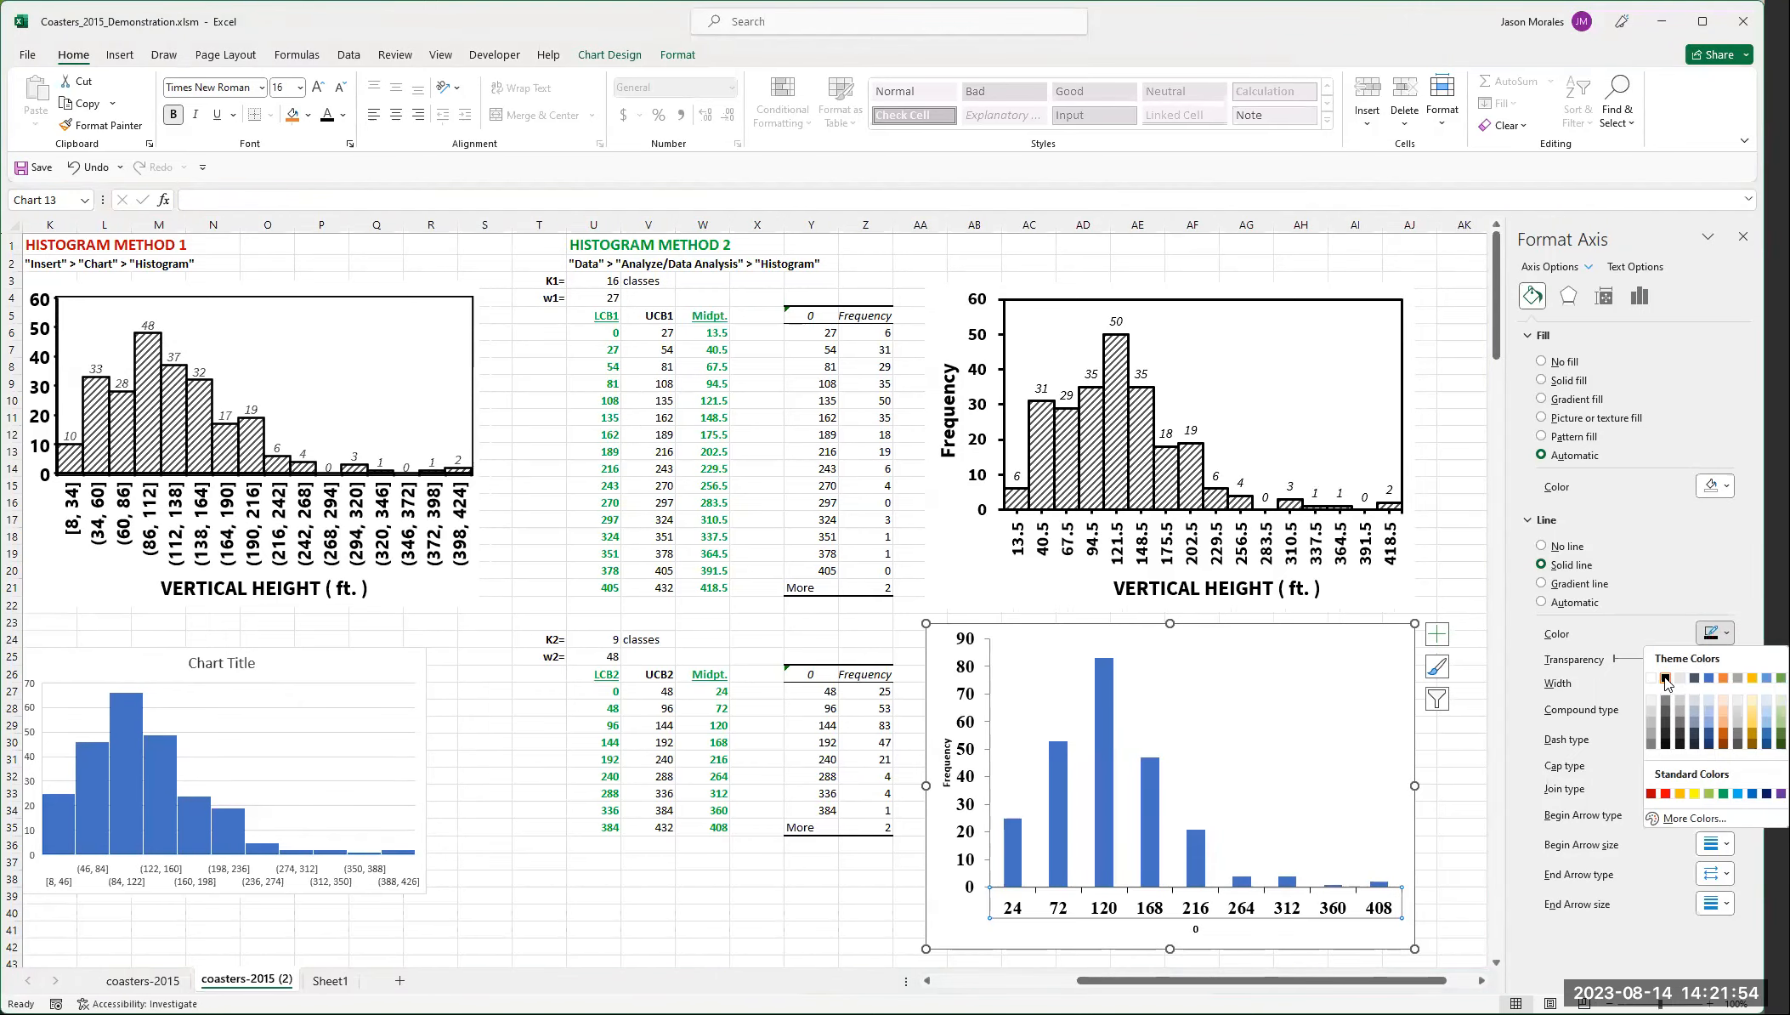
click(1659, 643)
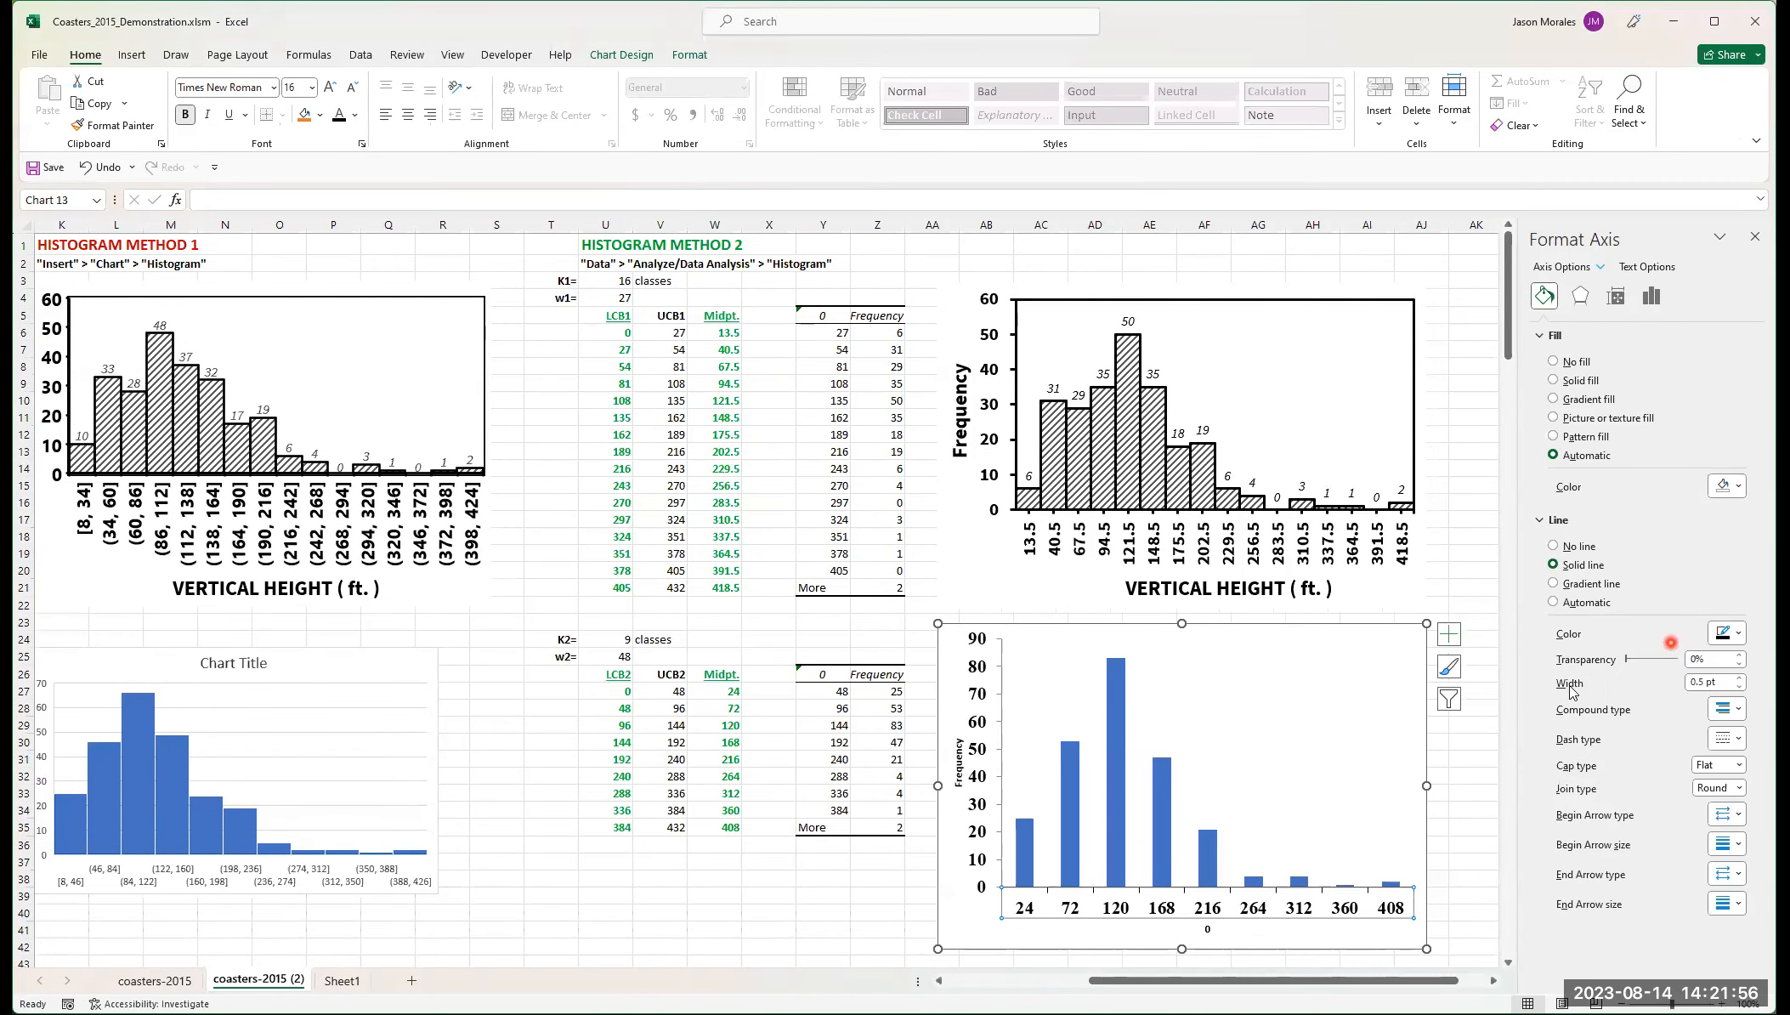
Step: Set the horizontal axis line width to 2 pt
click(1739, 681)
click(1224, 863)
click(1248, 890)
click(1652, 762)
click(1741, 683)
triple_click(1731, 679)
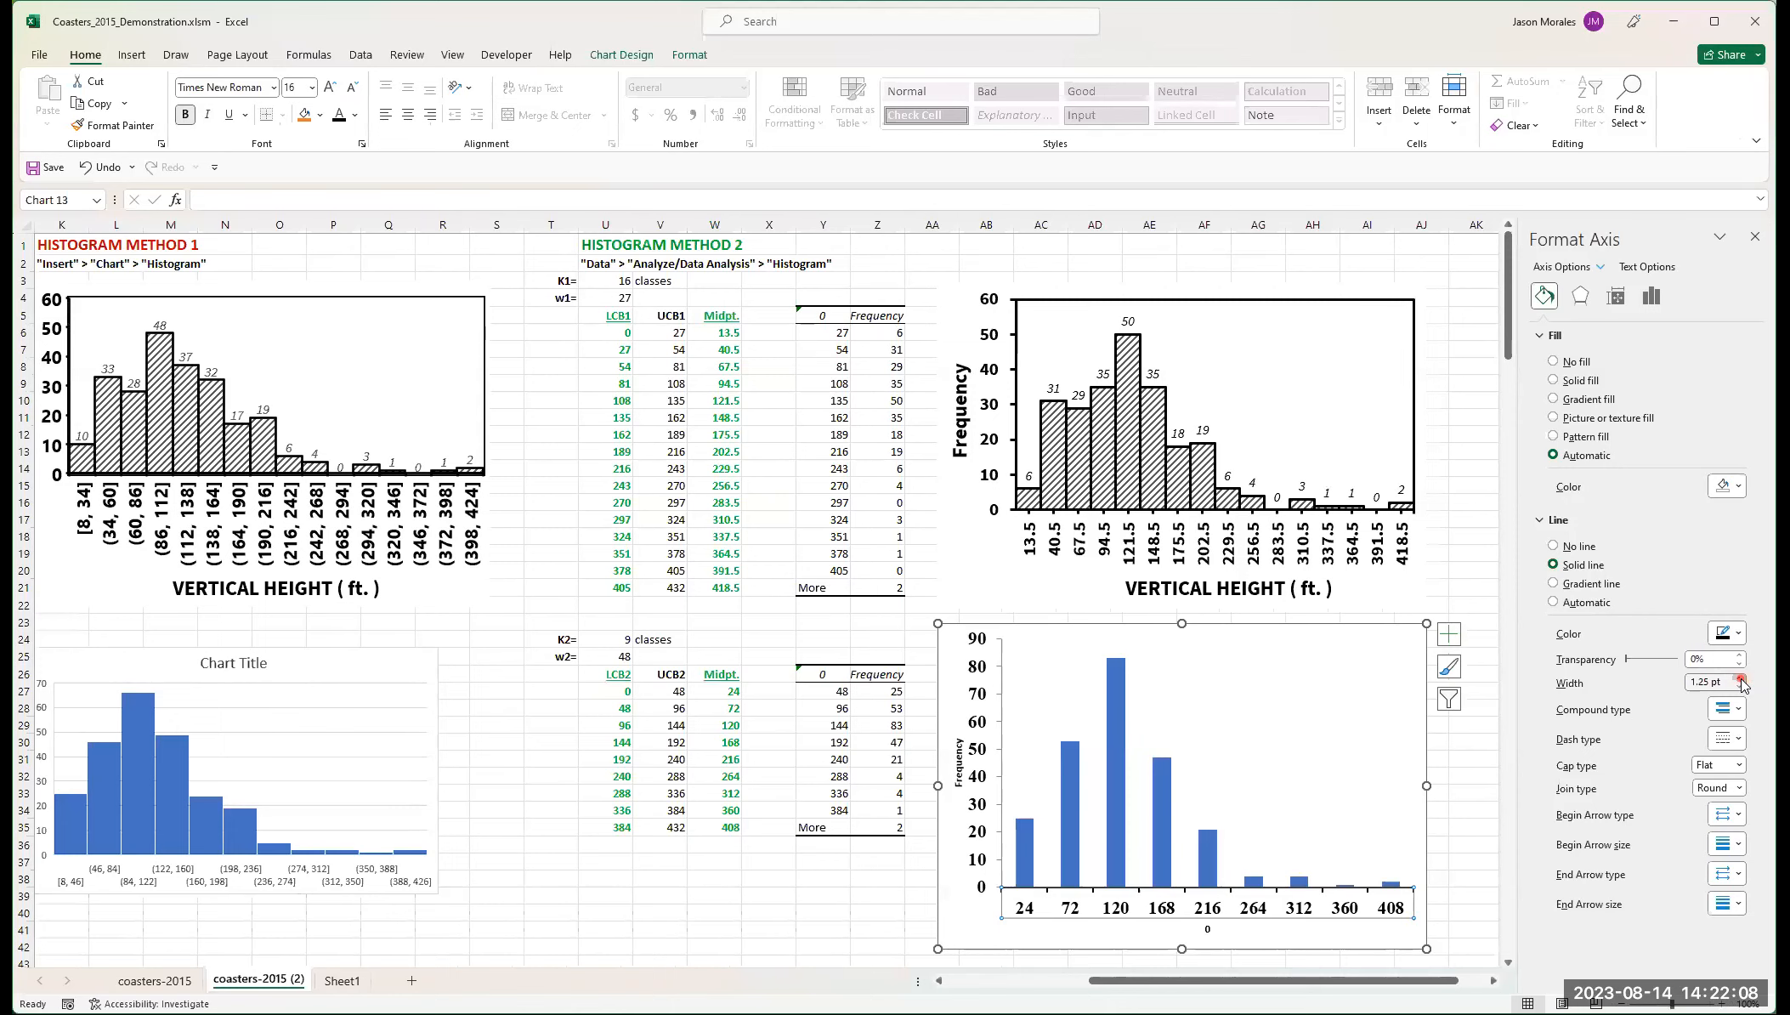
click(1741, 679)
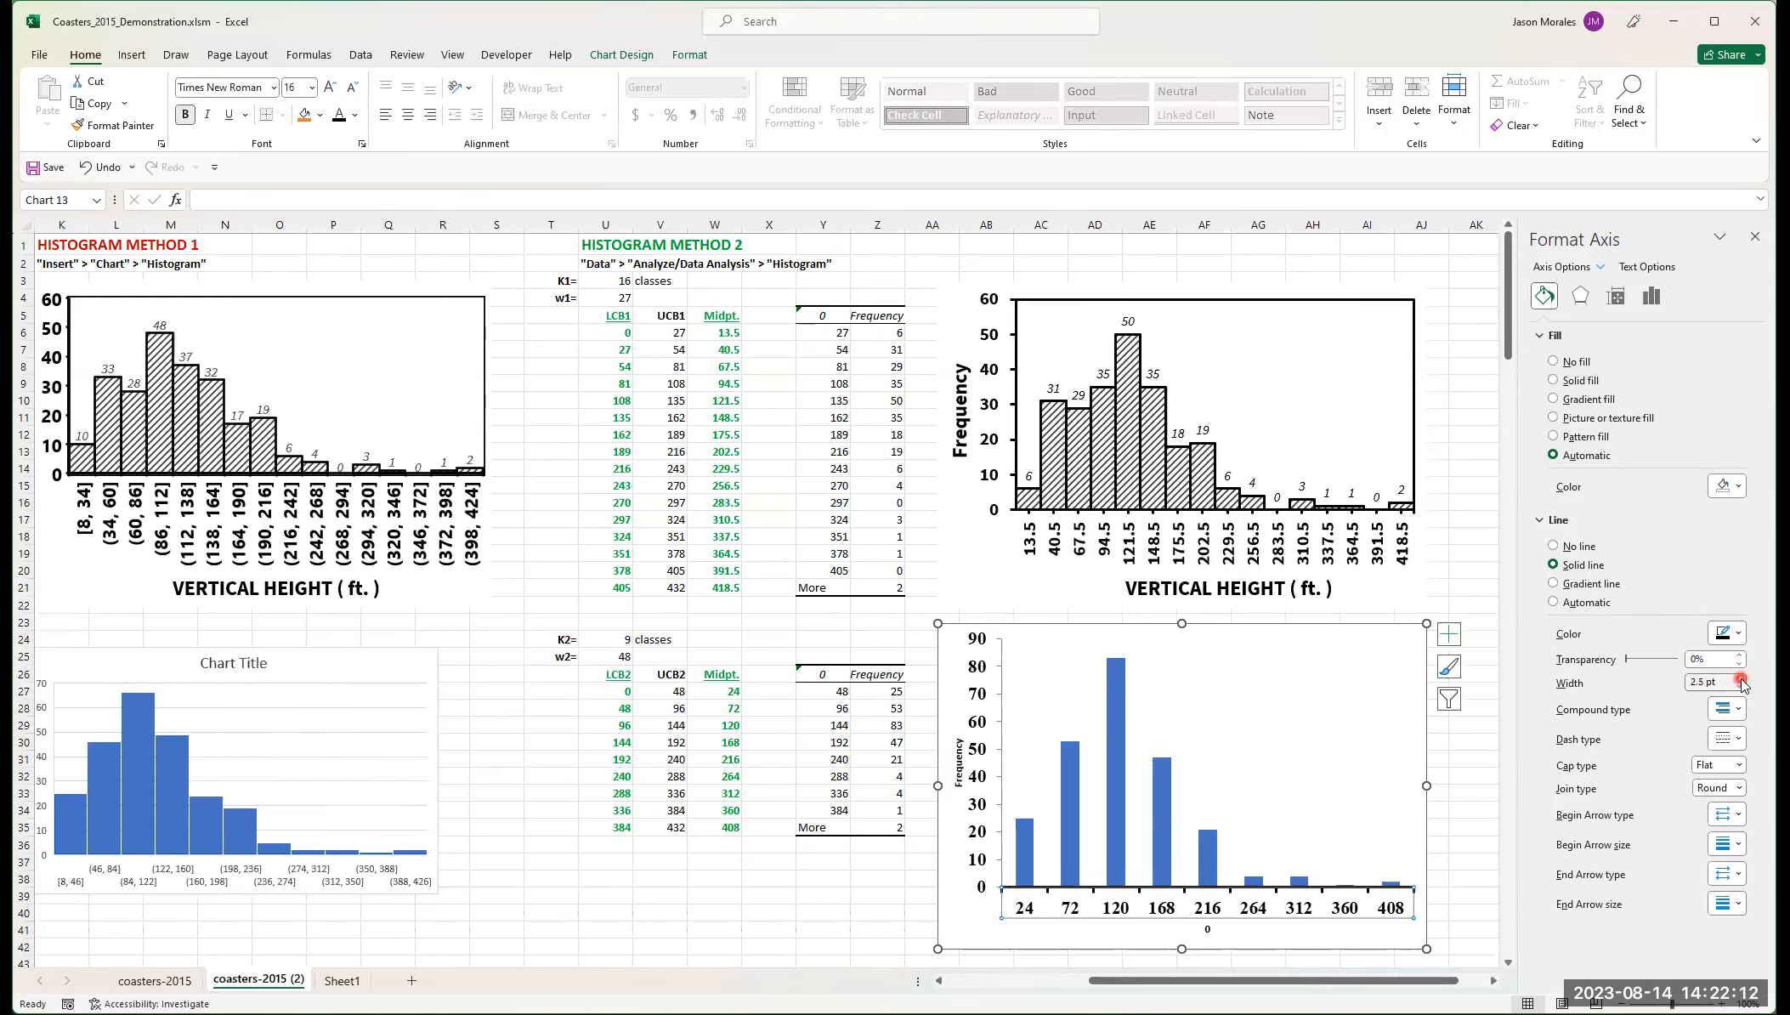
click(1740, 678)
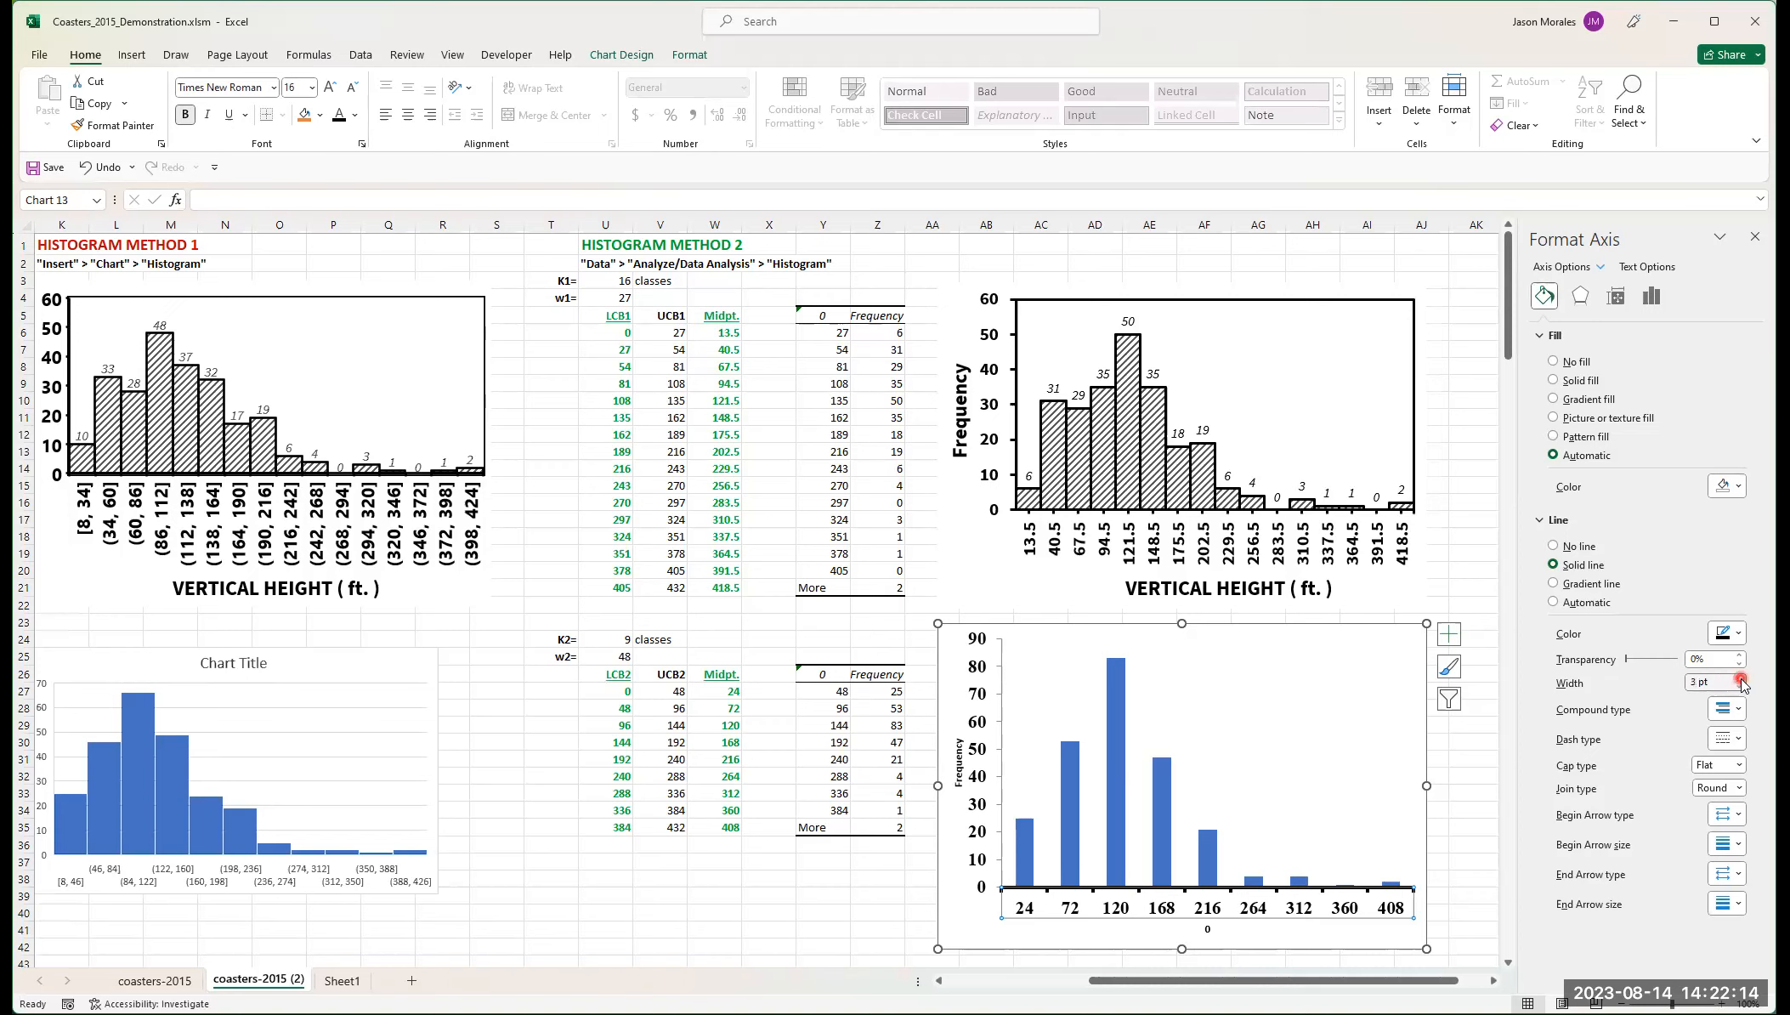
click(1739, 688)
click(1739, 689)
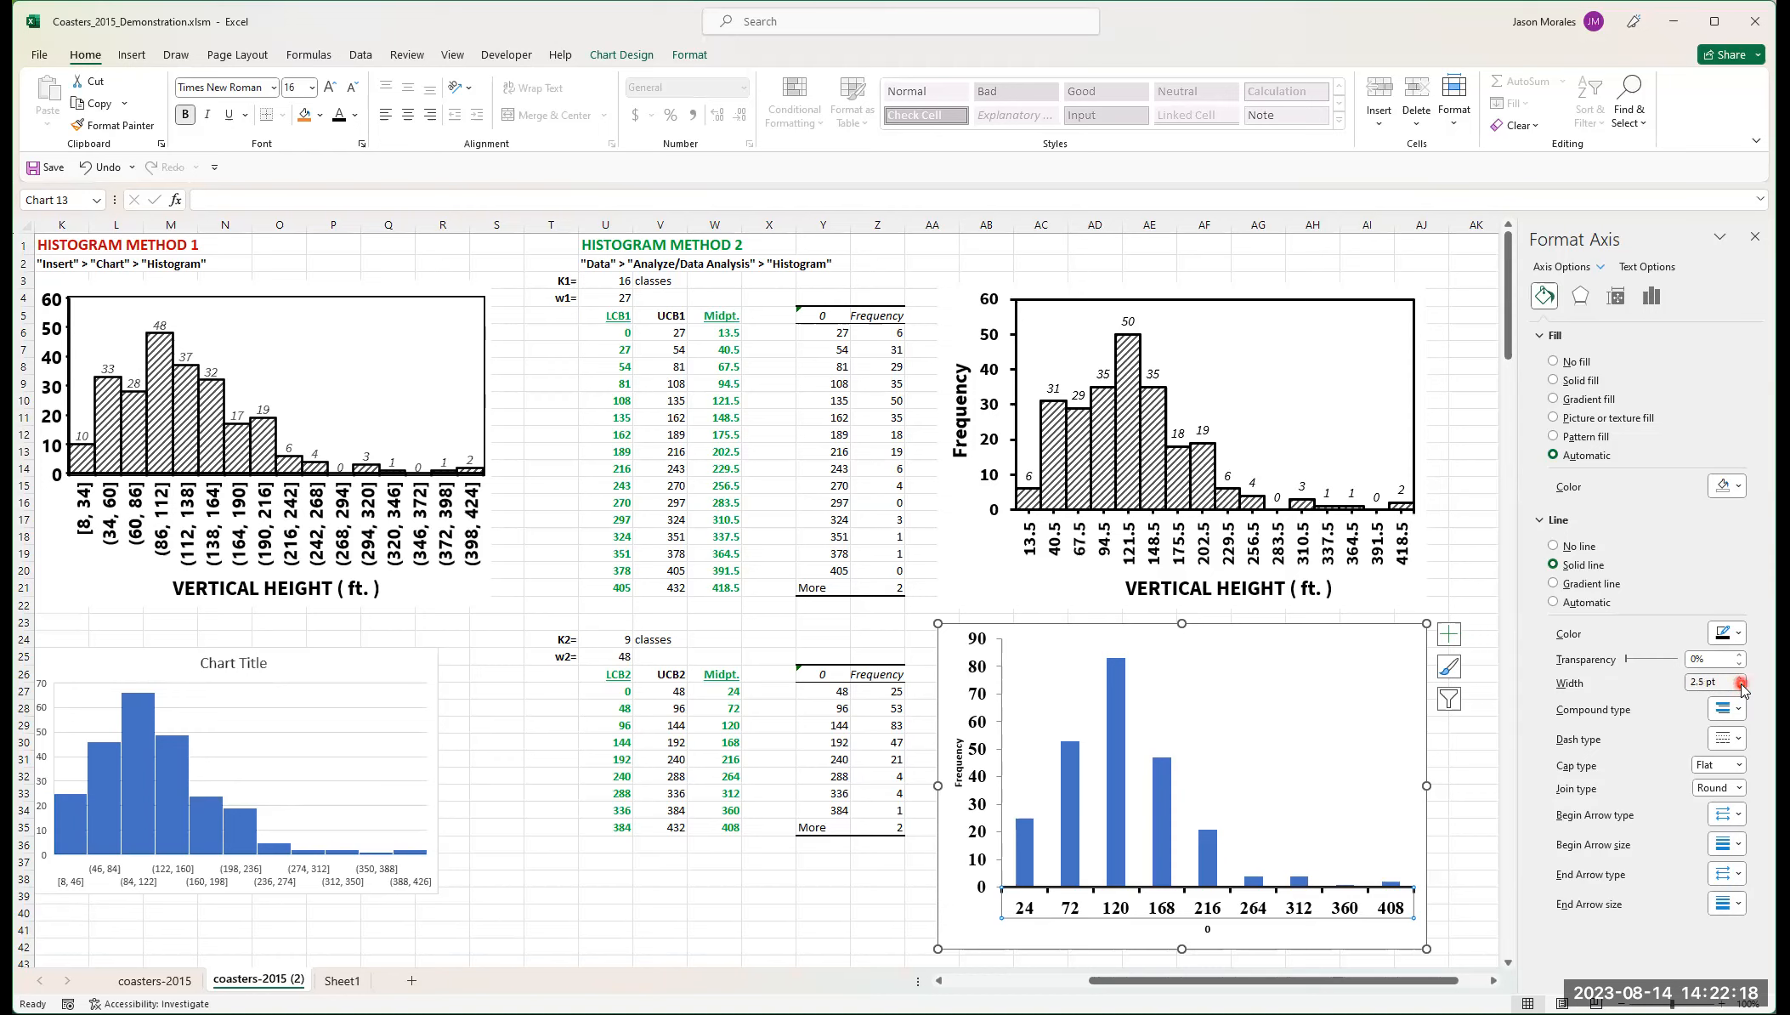
click(1518, 747)
click(1594, 731)
click(1598, 742)
click(1606, 805)
click(1553, 333)
click(1619, 347)
click(1618, 296)
click(1619, 297)
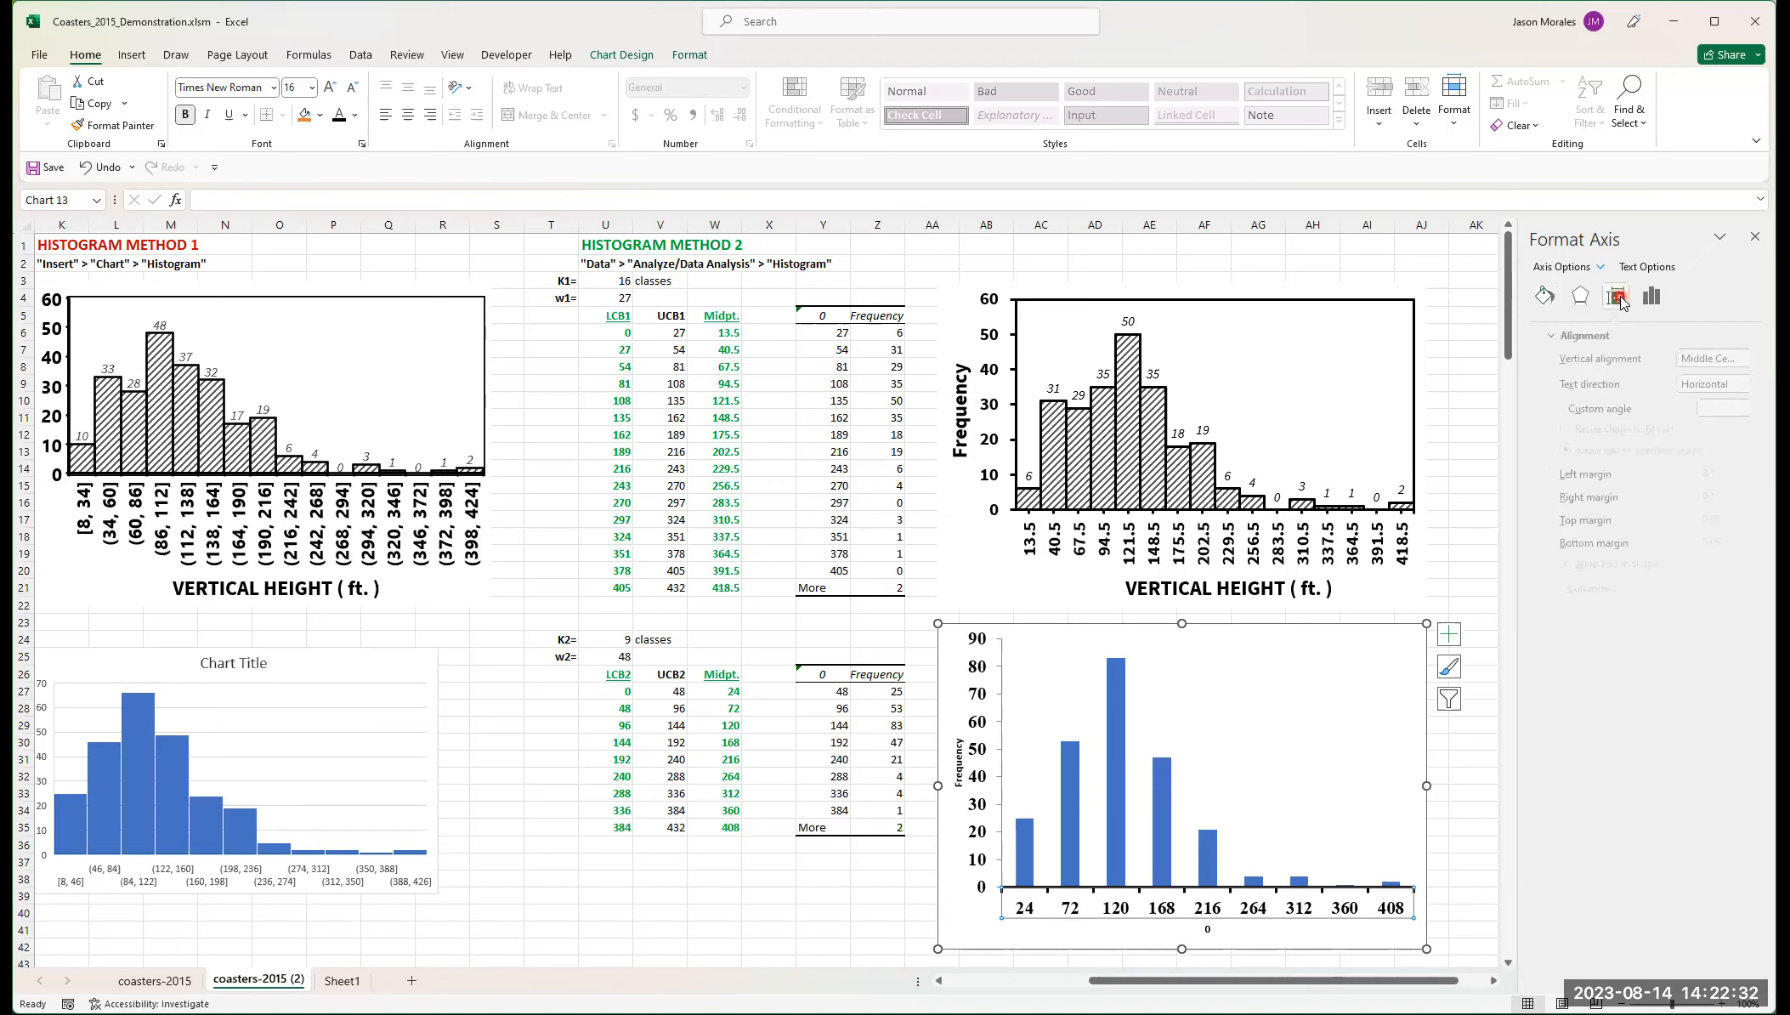
click(1609, 386)
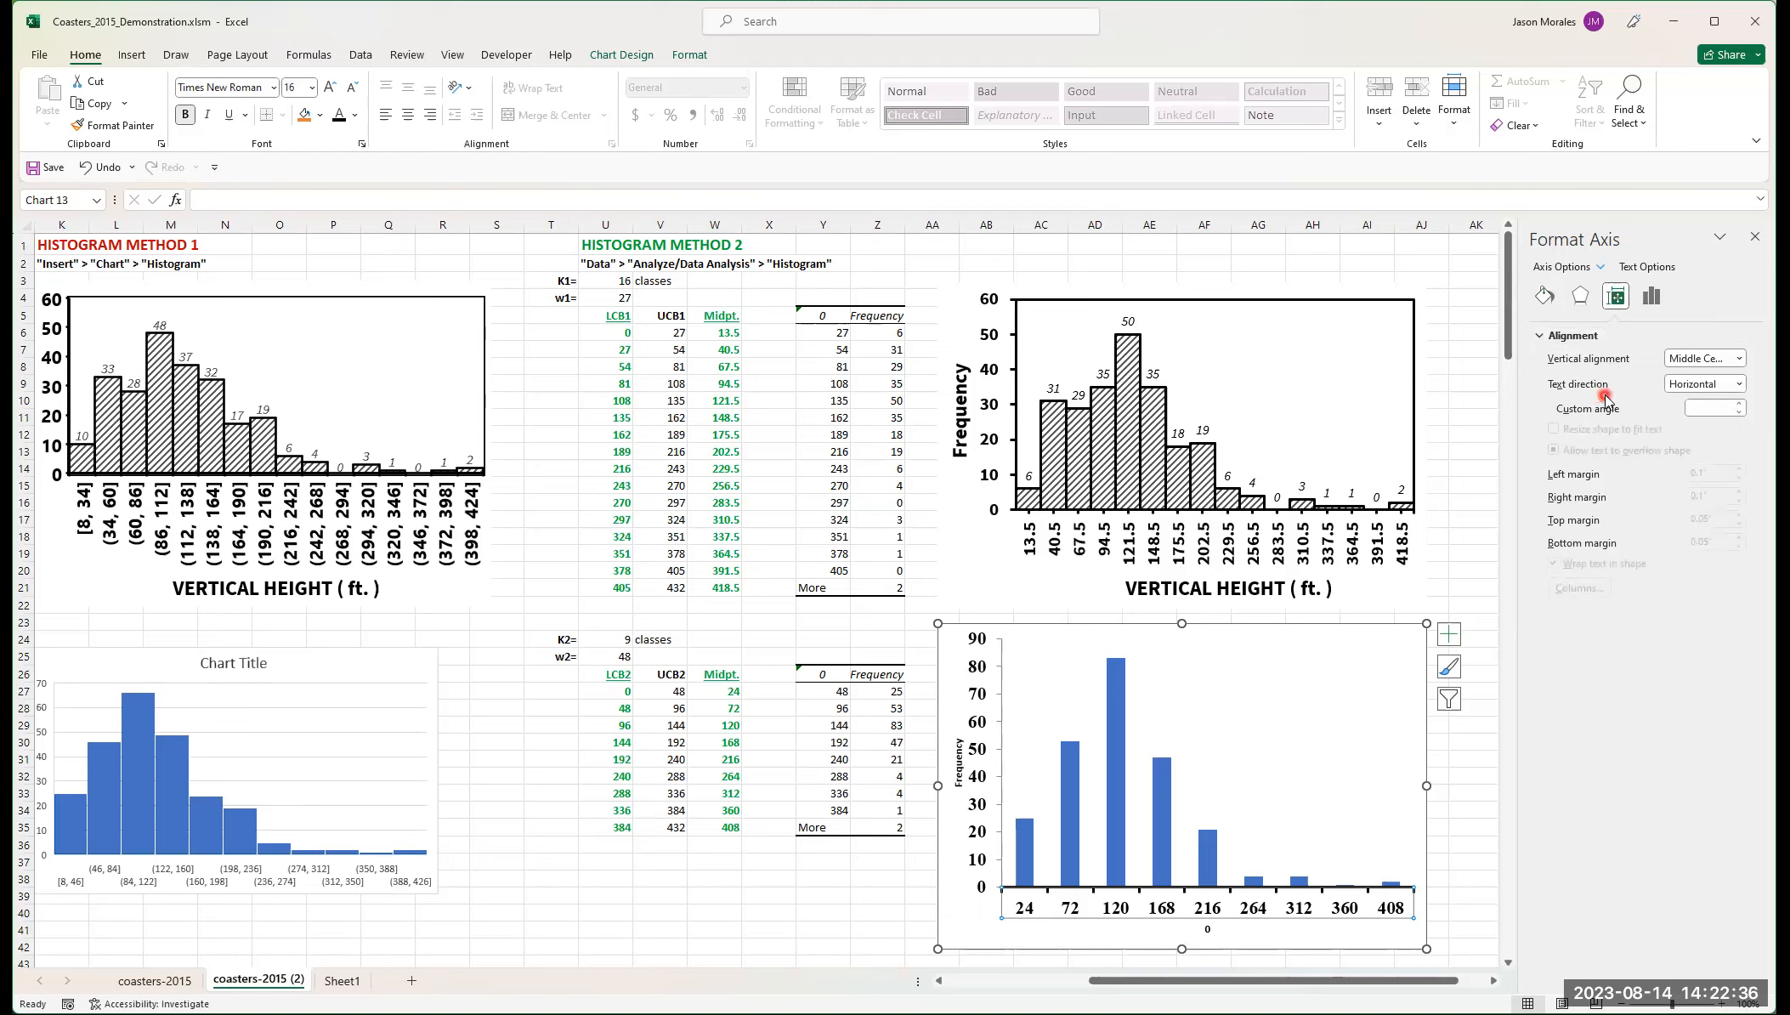
click(1653, 301)
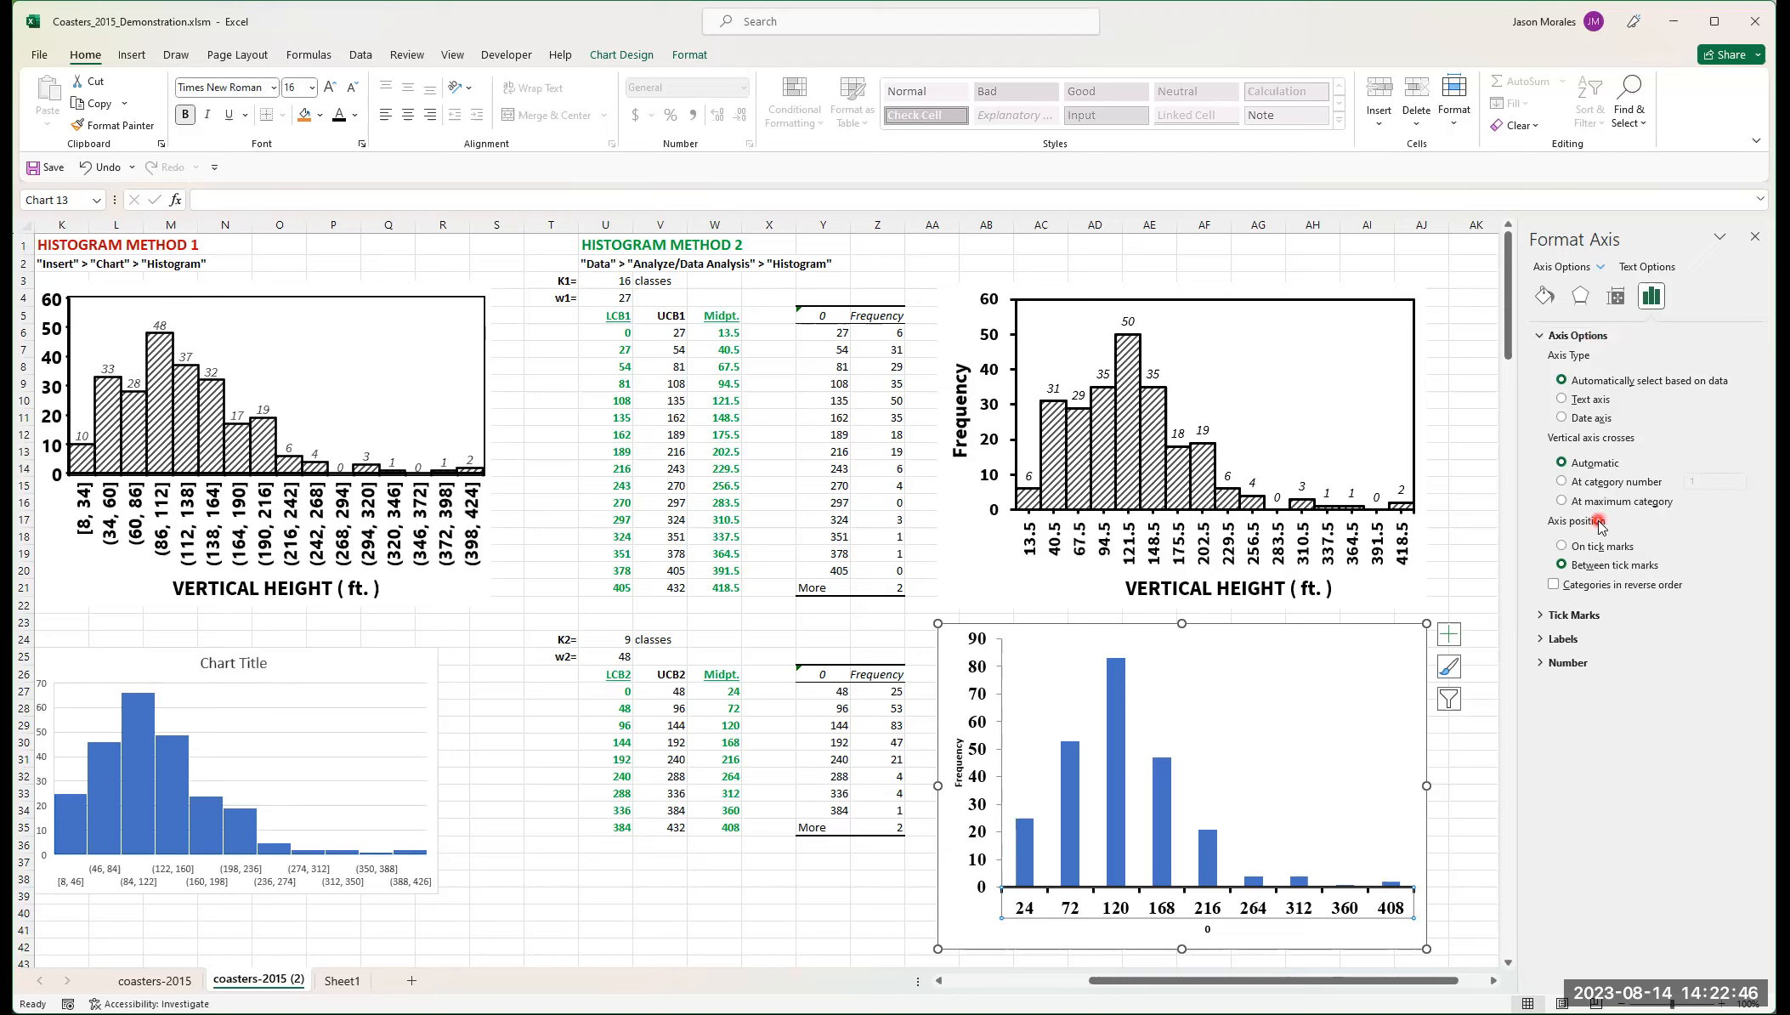
Step: Set the horizontal axis major tick marks to None and minor tick marks to Outside
click(1543, 617)
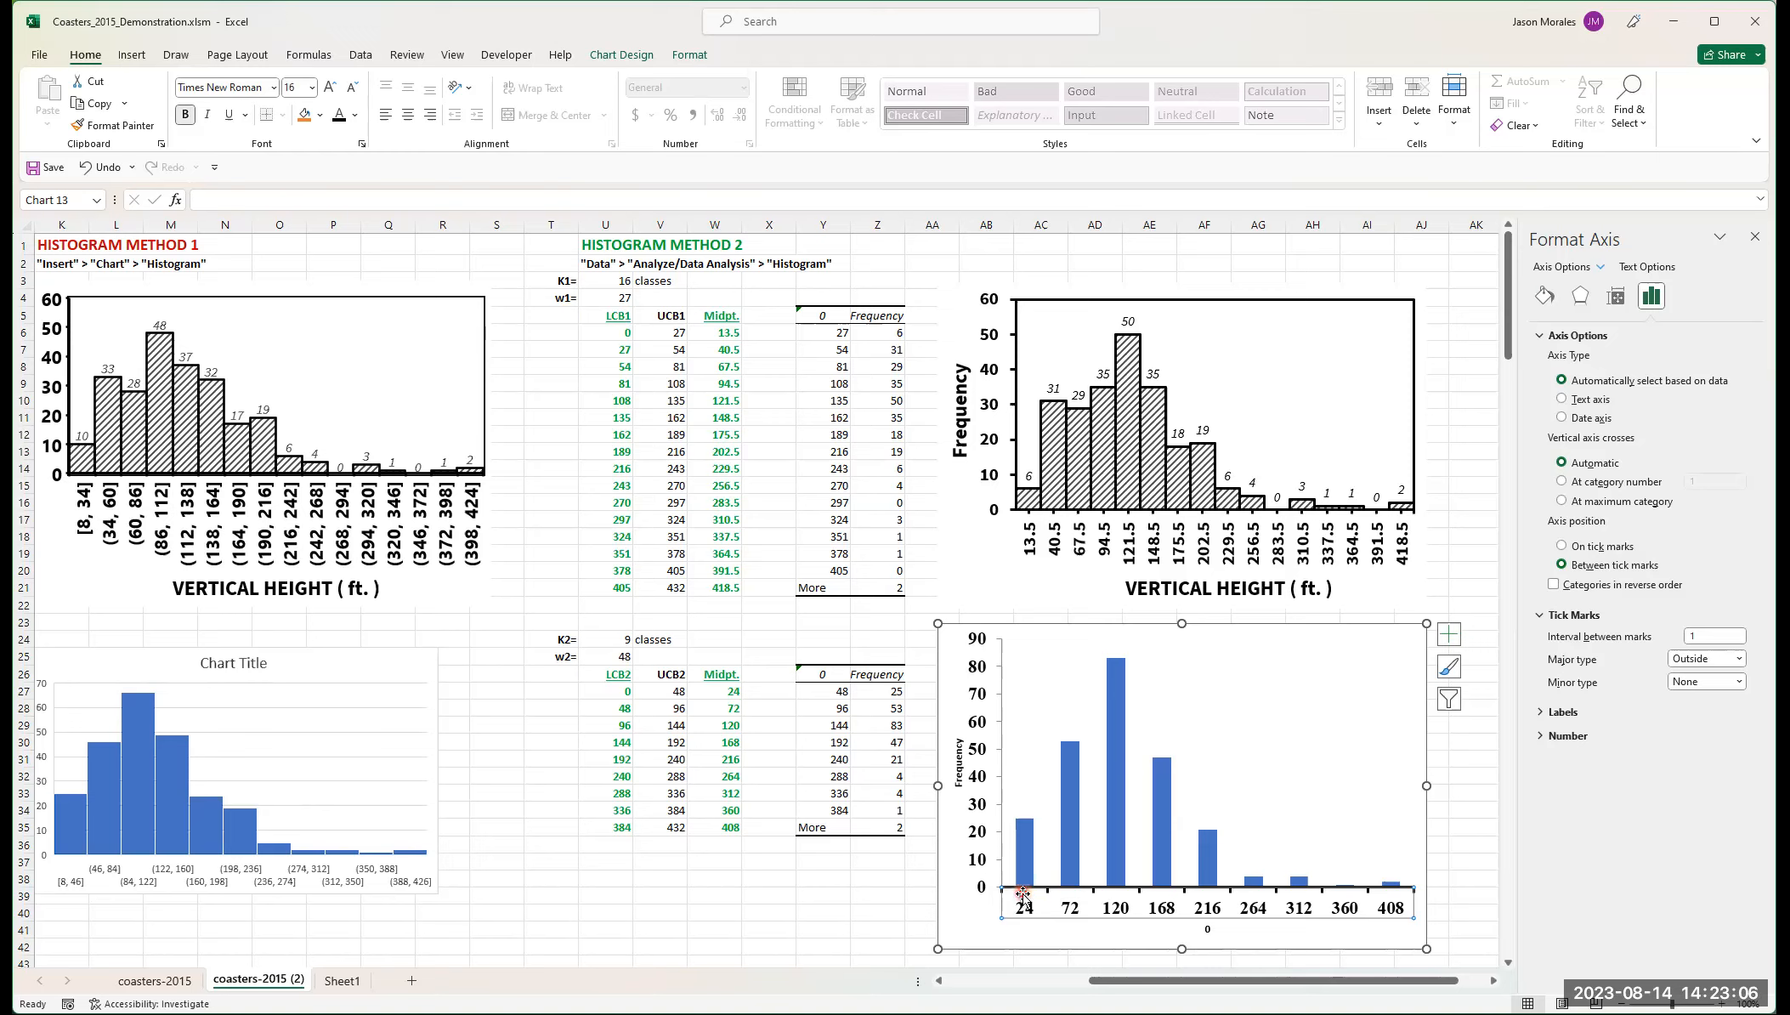
click(1710, 681)
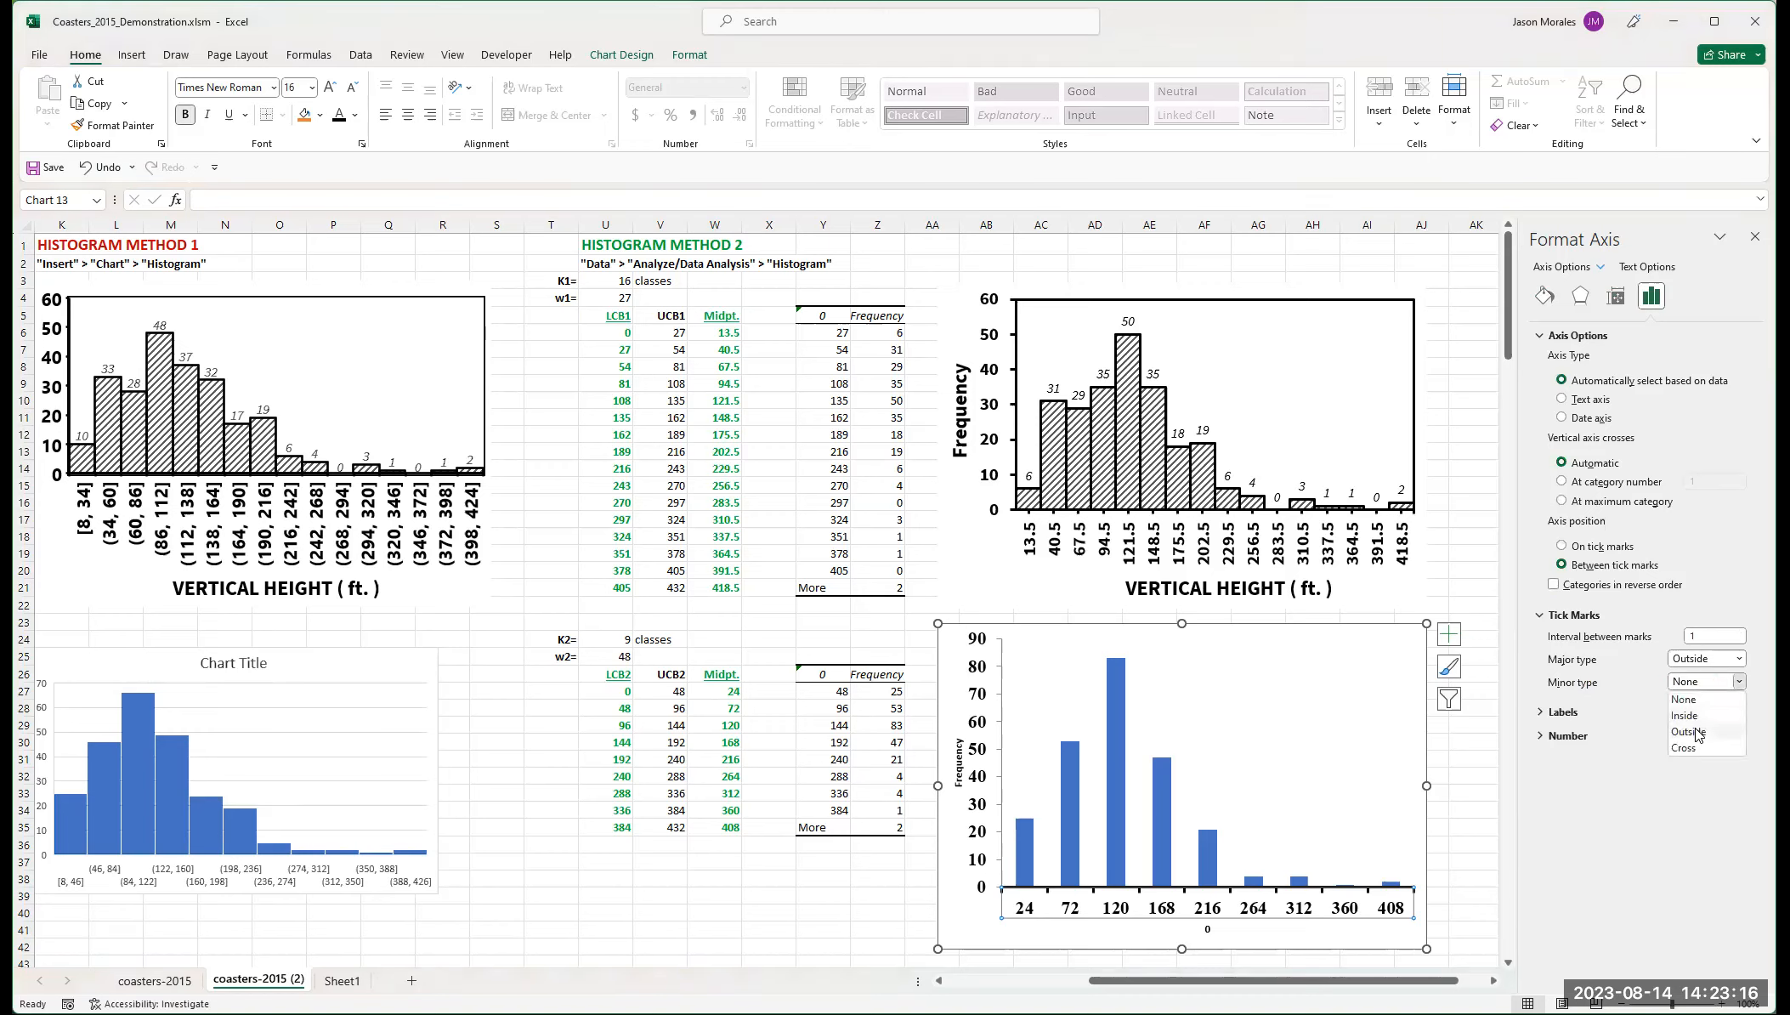
click(1030, 892)
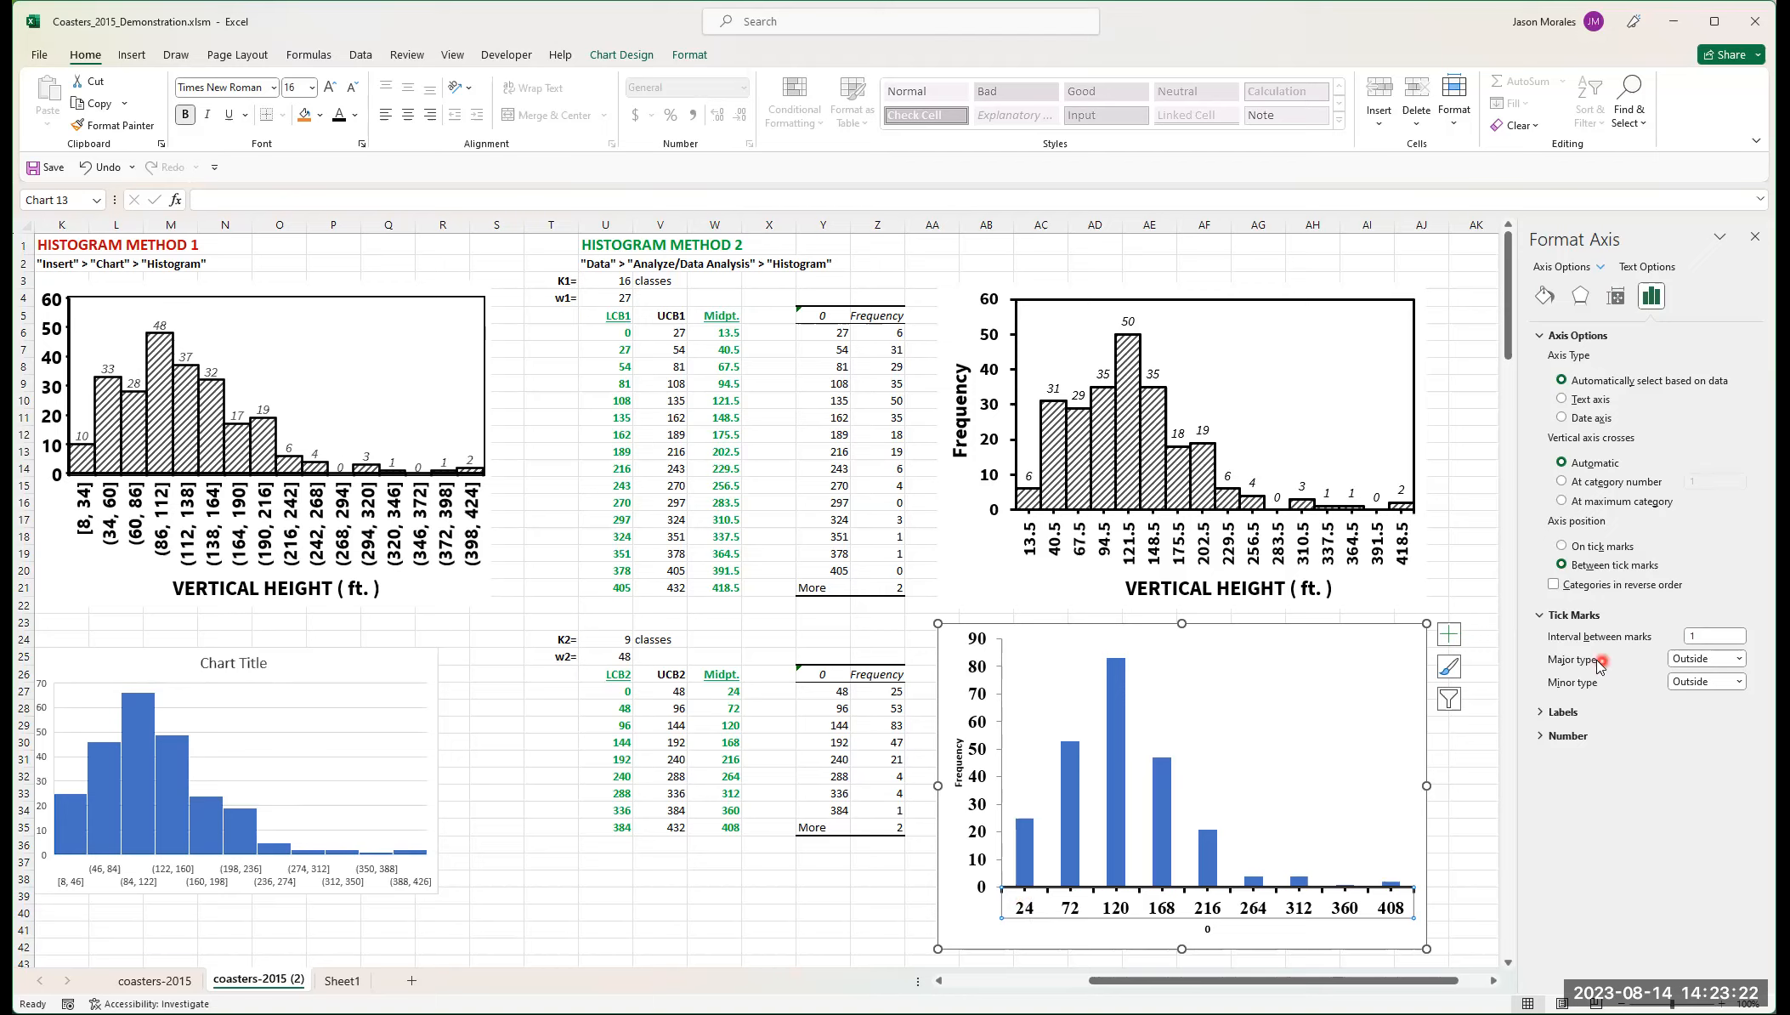
click(1718, 658)
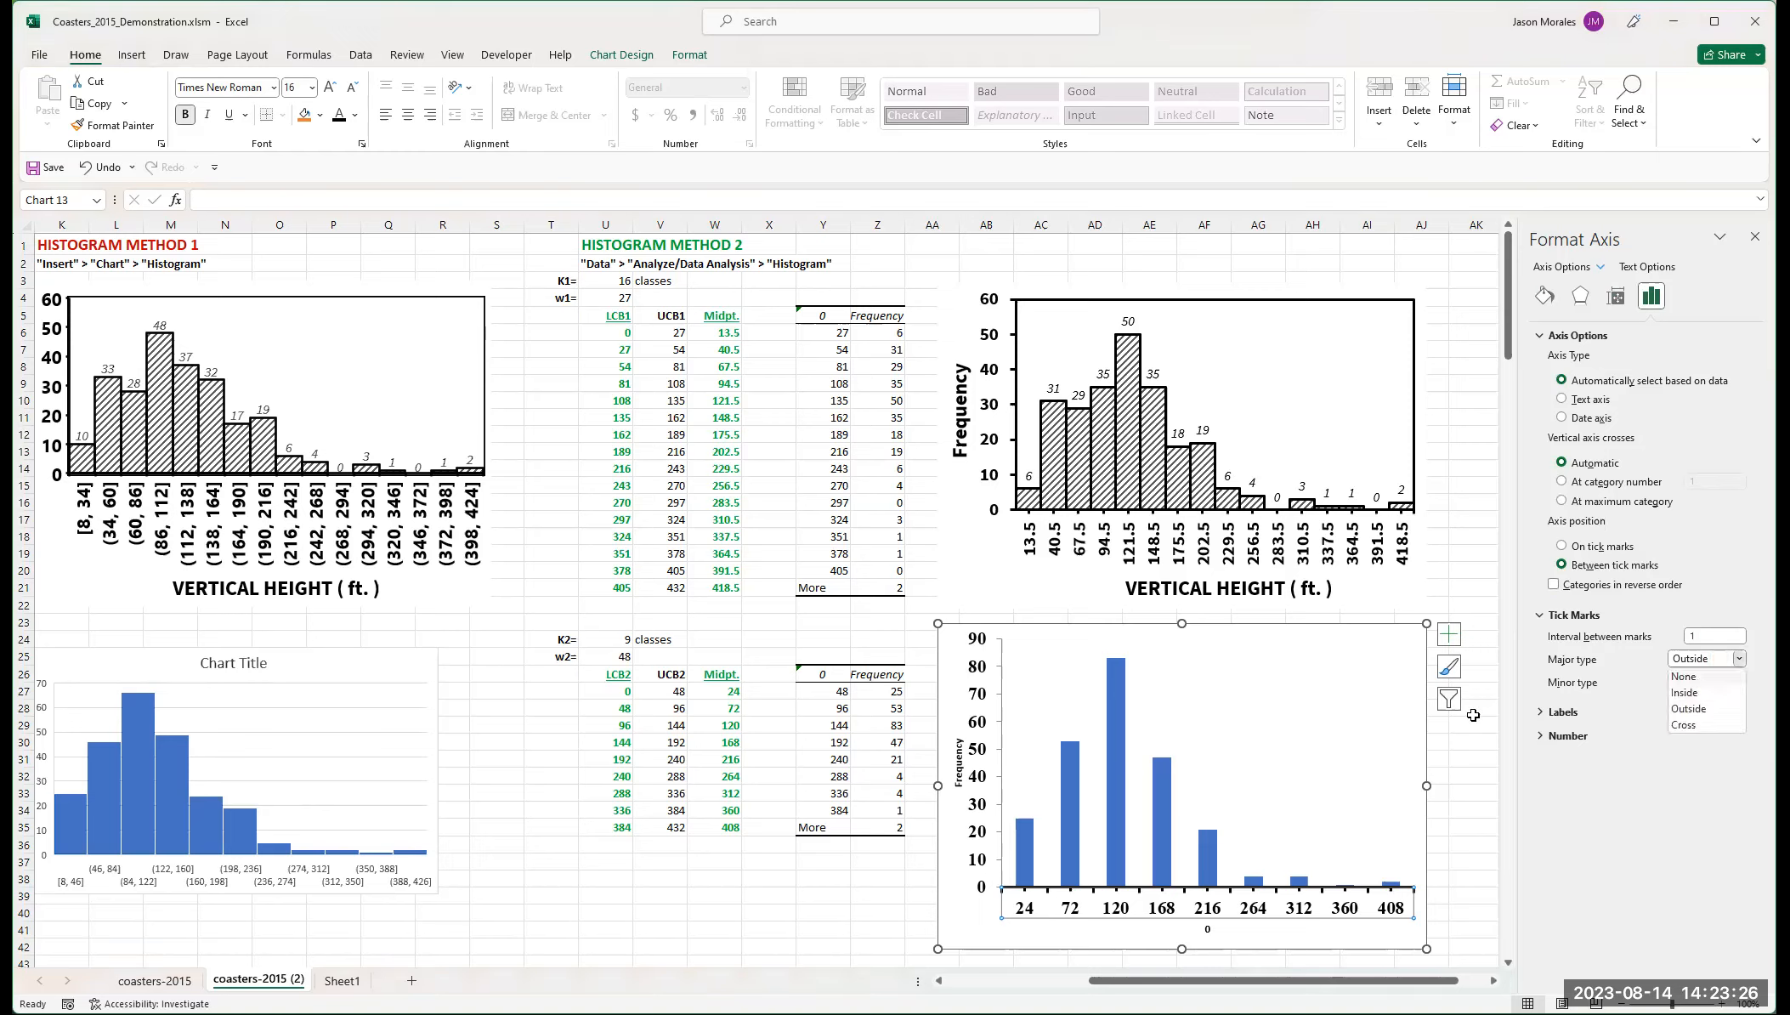
click(1684, 677)
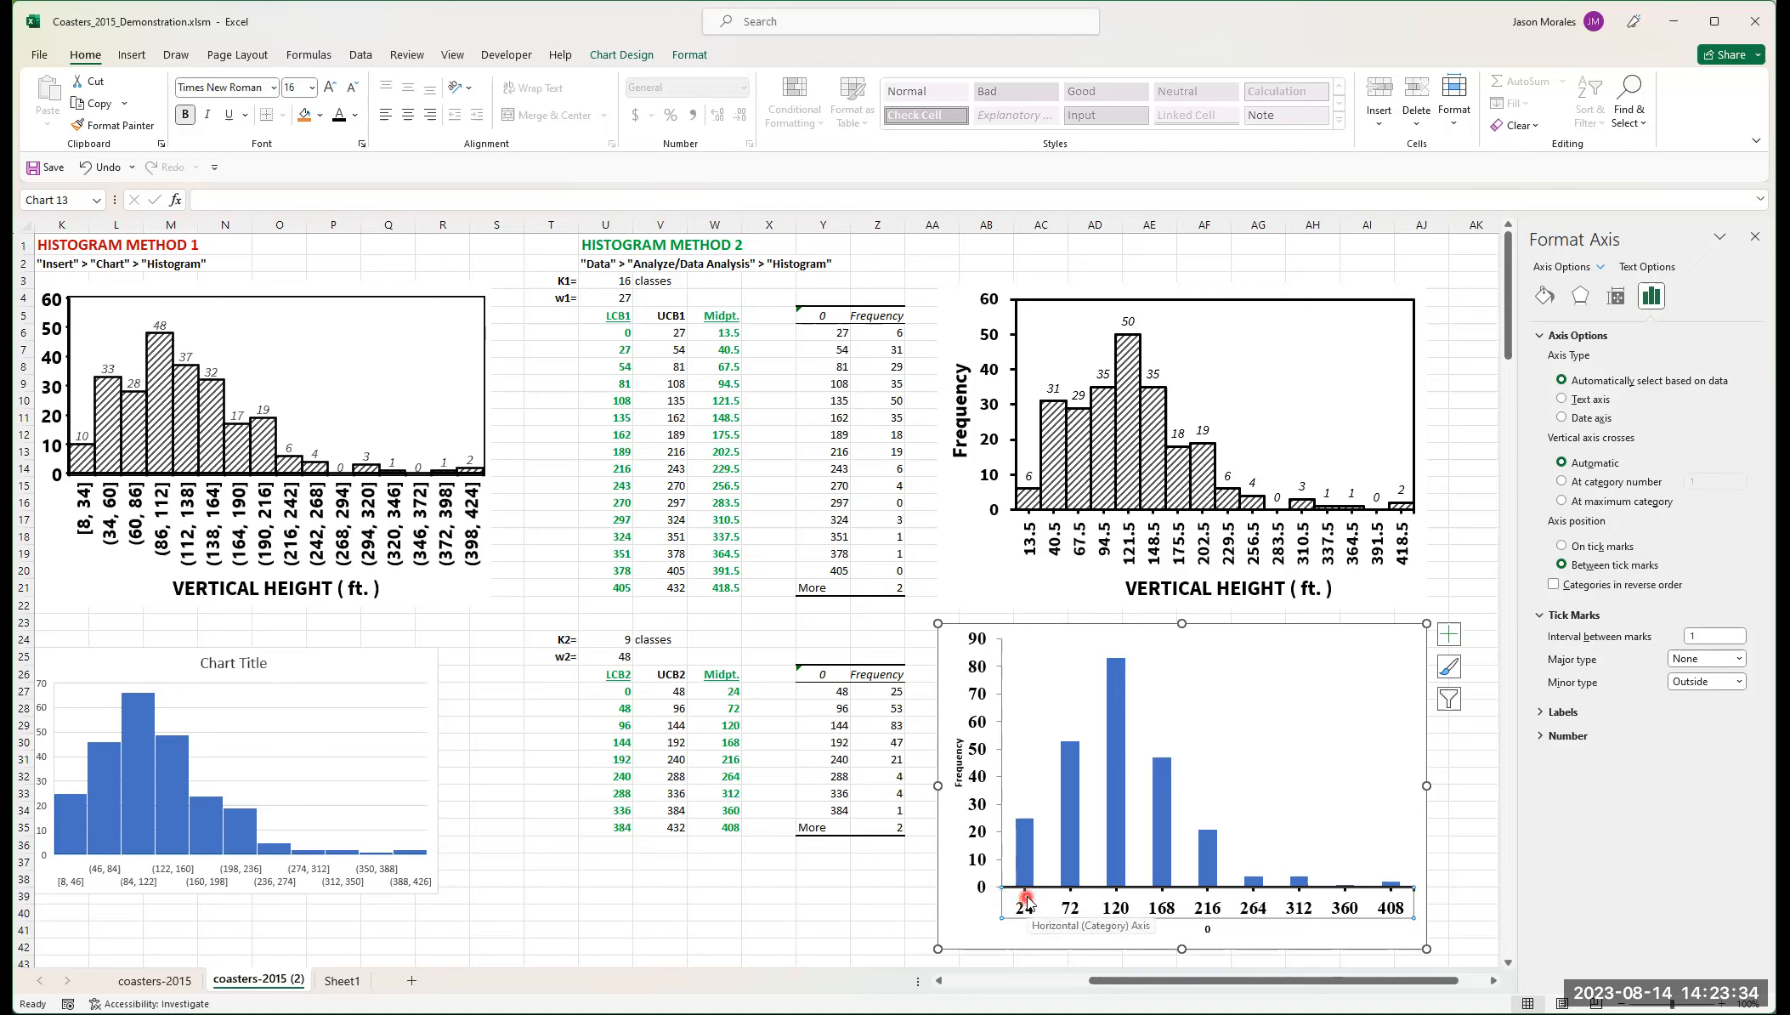
click(1541, 713)
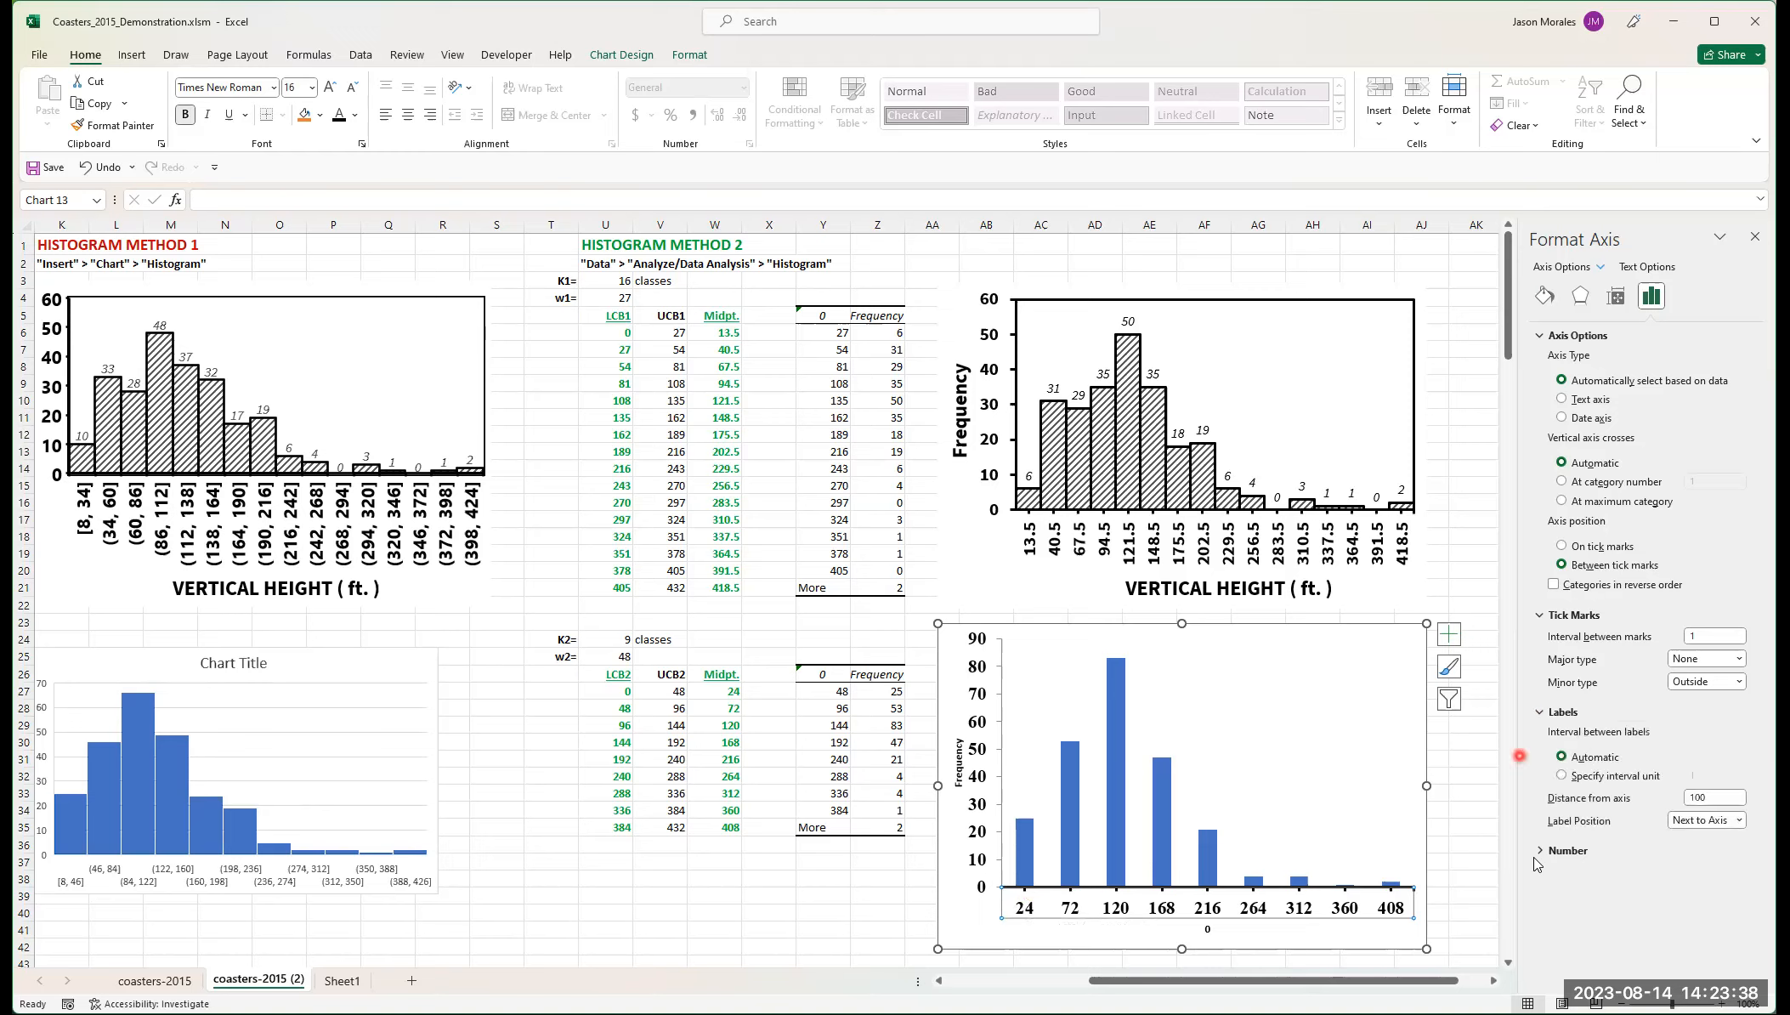
Step: Select the lower chart's vertical axis and give it a solid dark line 2 pt wide
click(1539, 853)
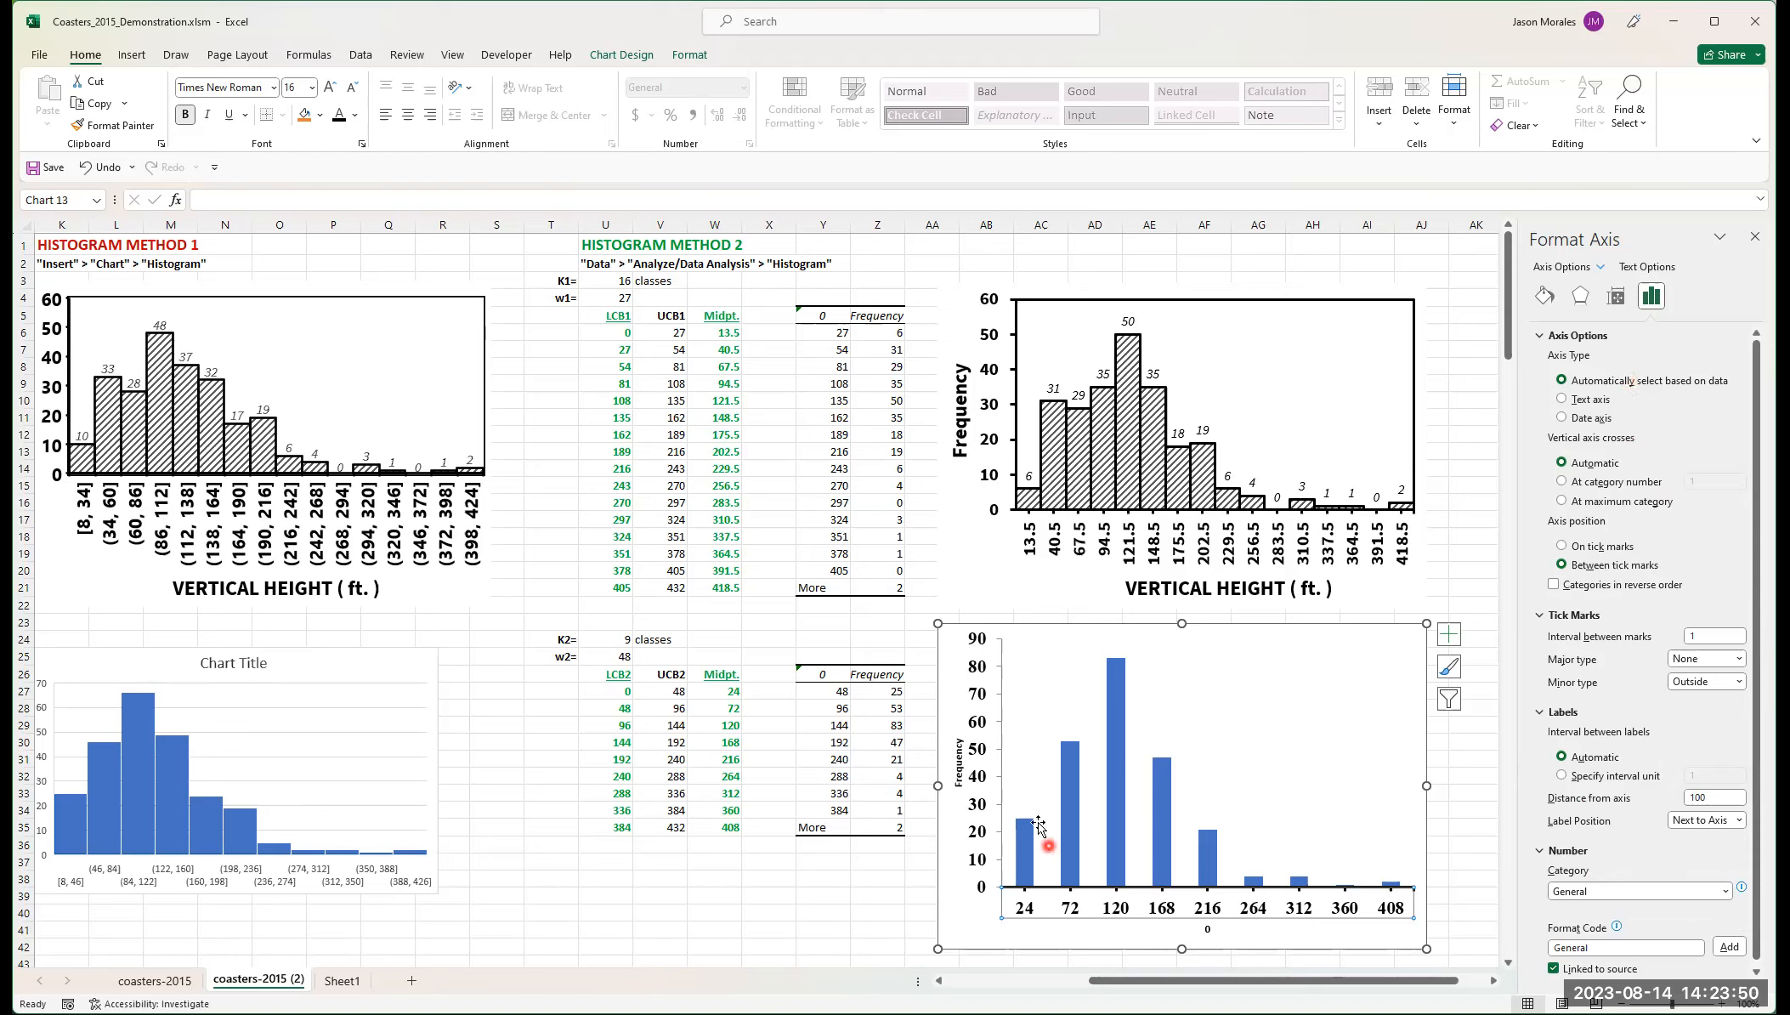
click(982, 699)
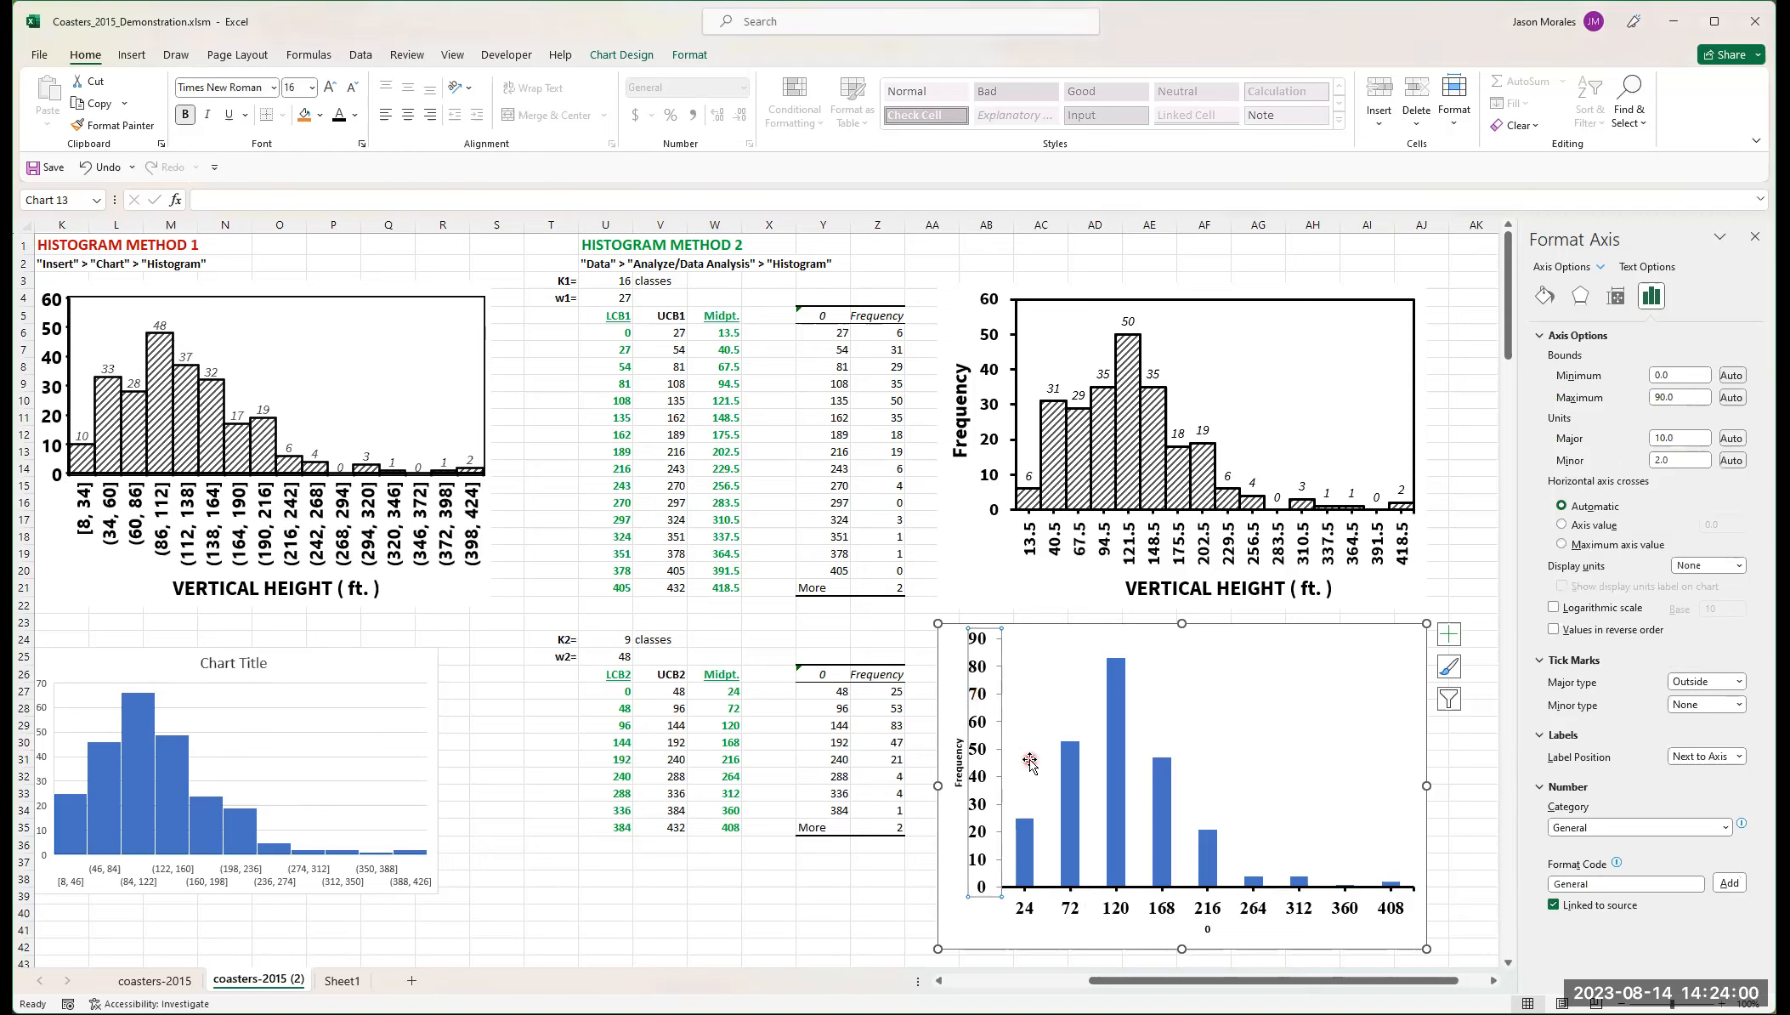
click(1542, 298)
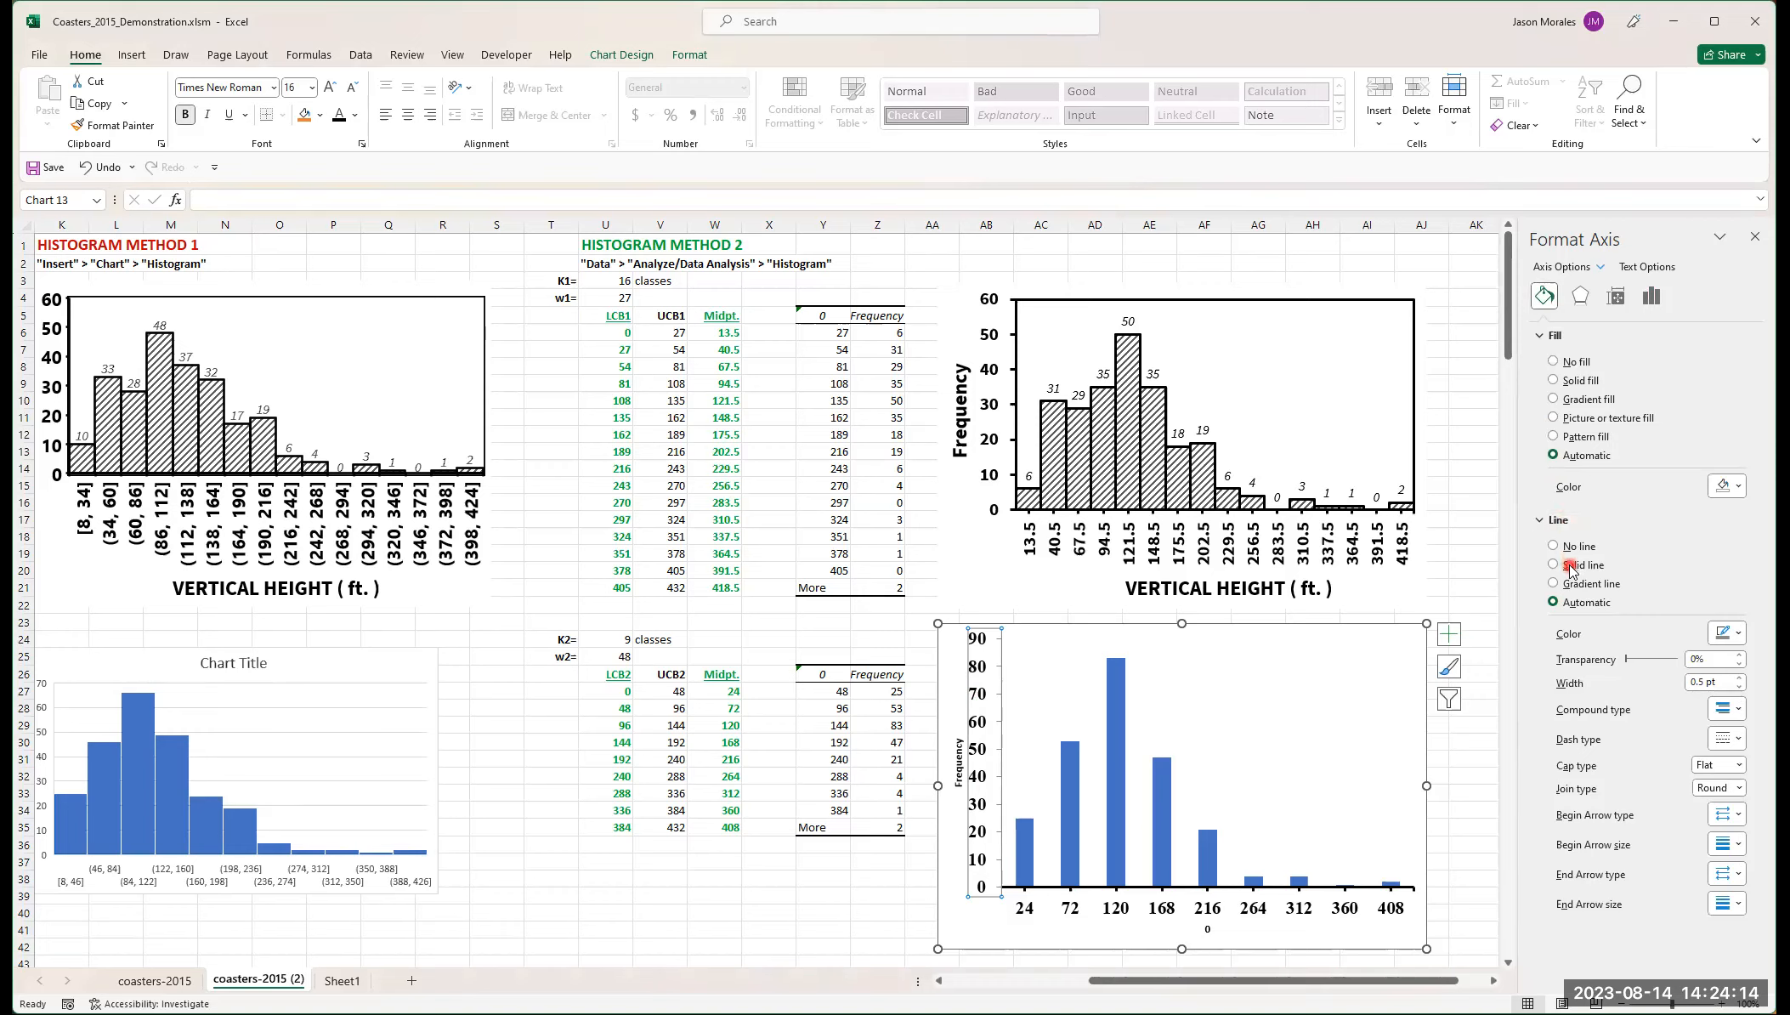
click(1738, 635)
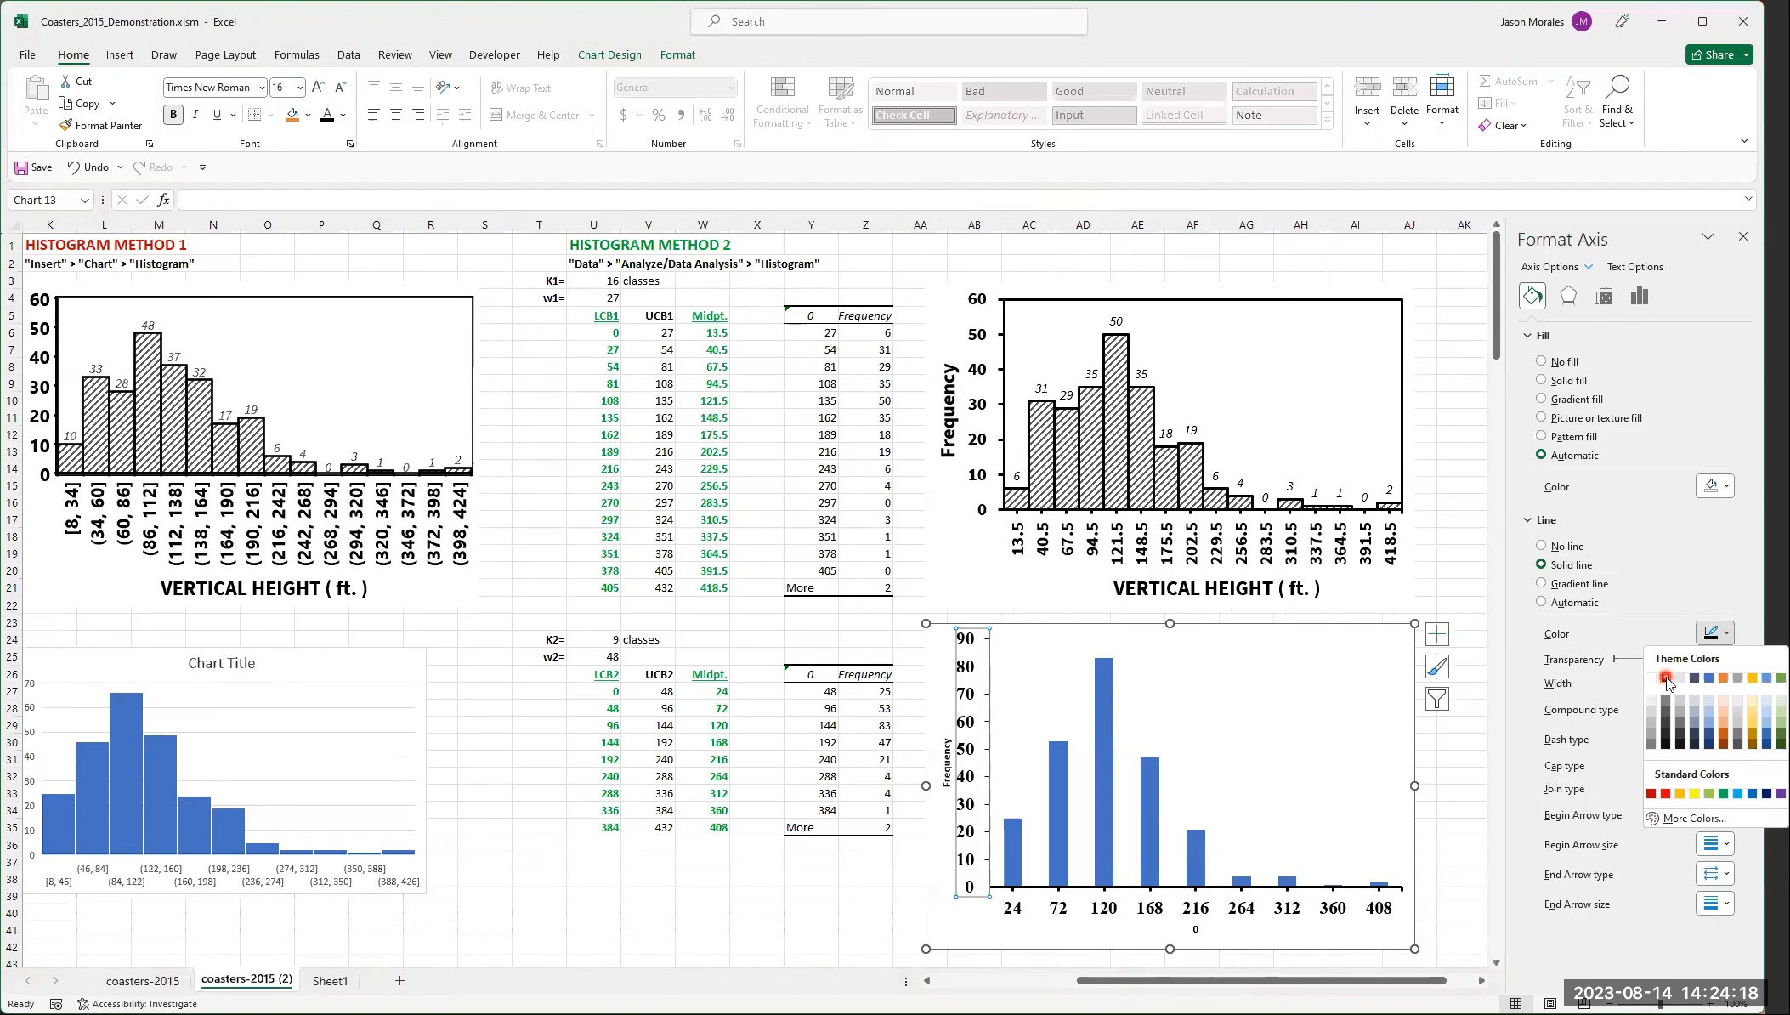
click(1731, 683)
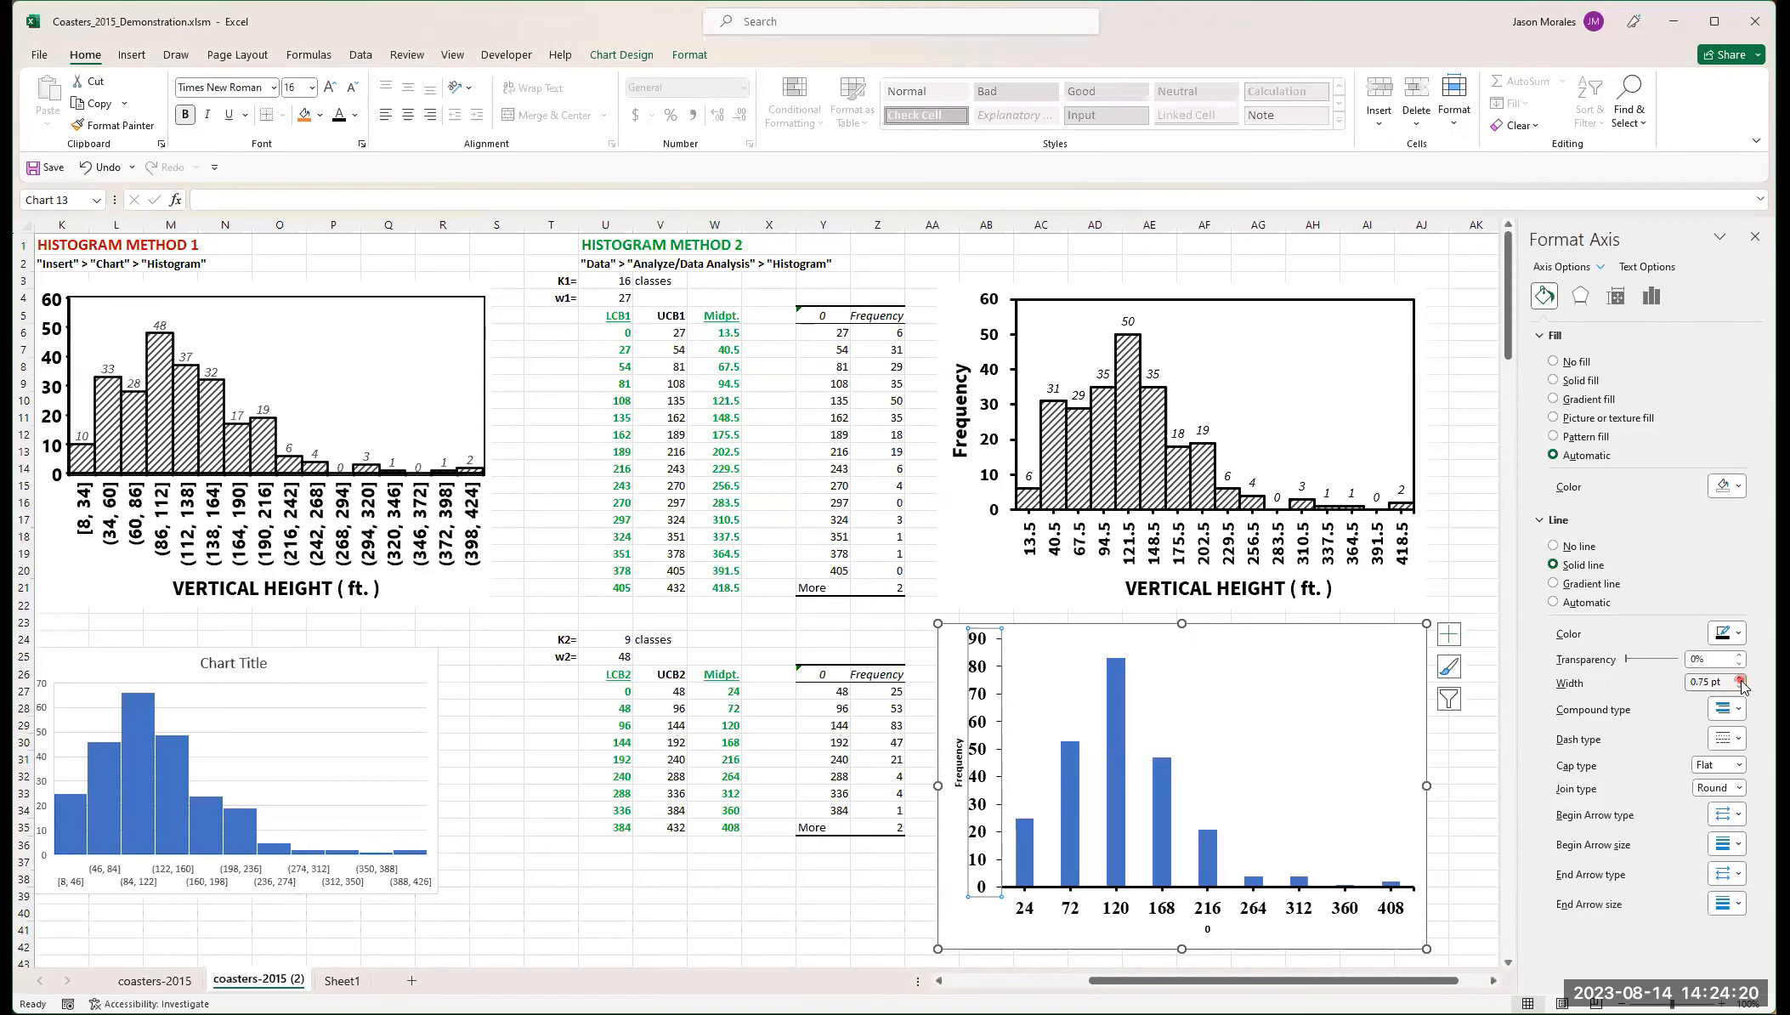
click(1741, 681)
click(1741, 680)
click(1741, 681)
click(1741, 681)
click(1741, 681)
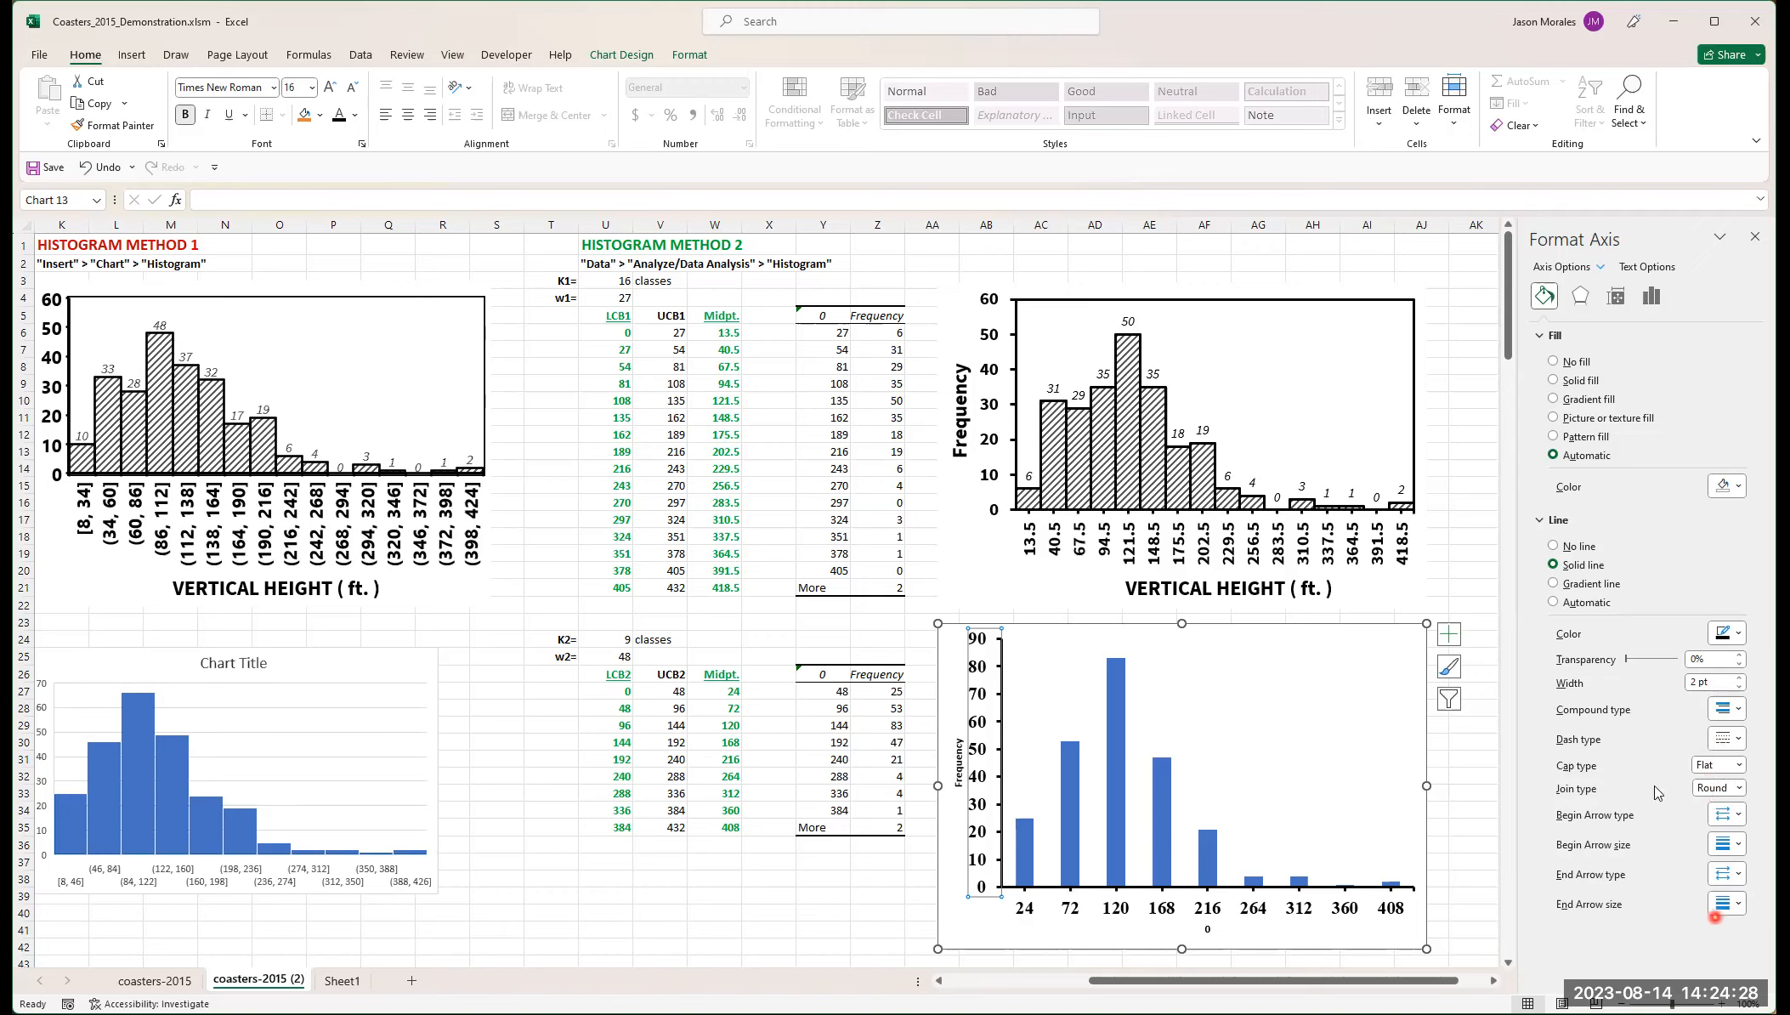
Step: Open the vertical axis's axis options to review its tick mark settings
click(1620, 297)
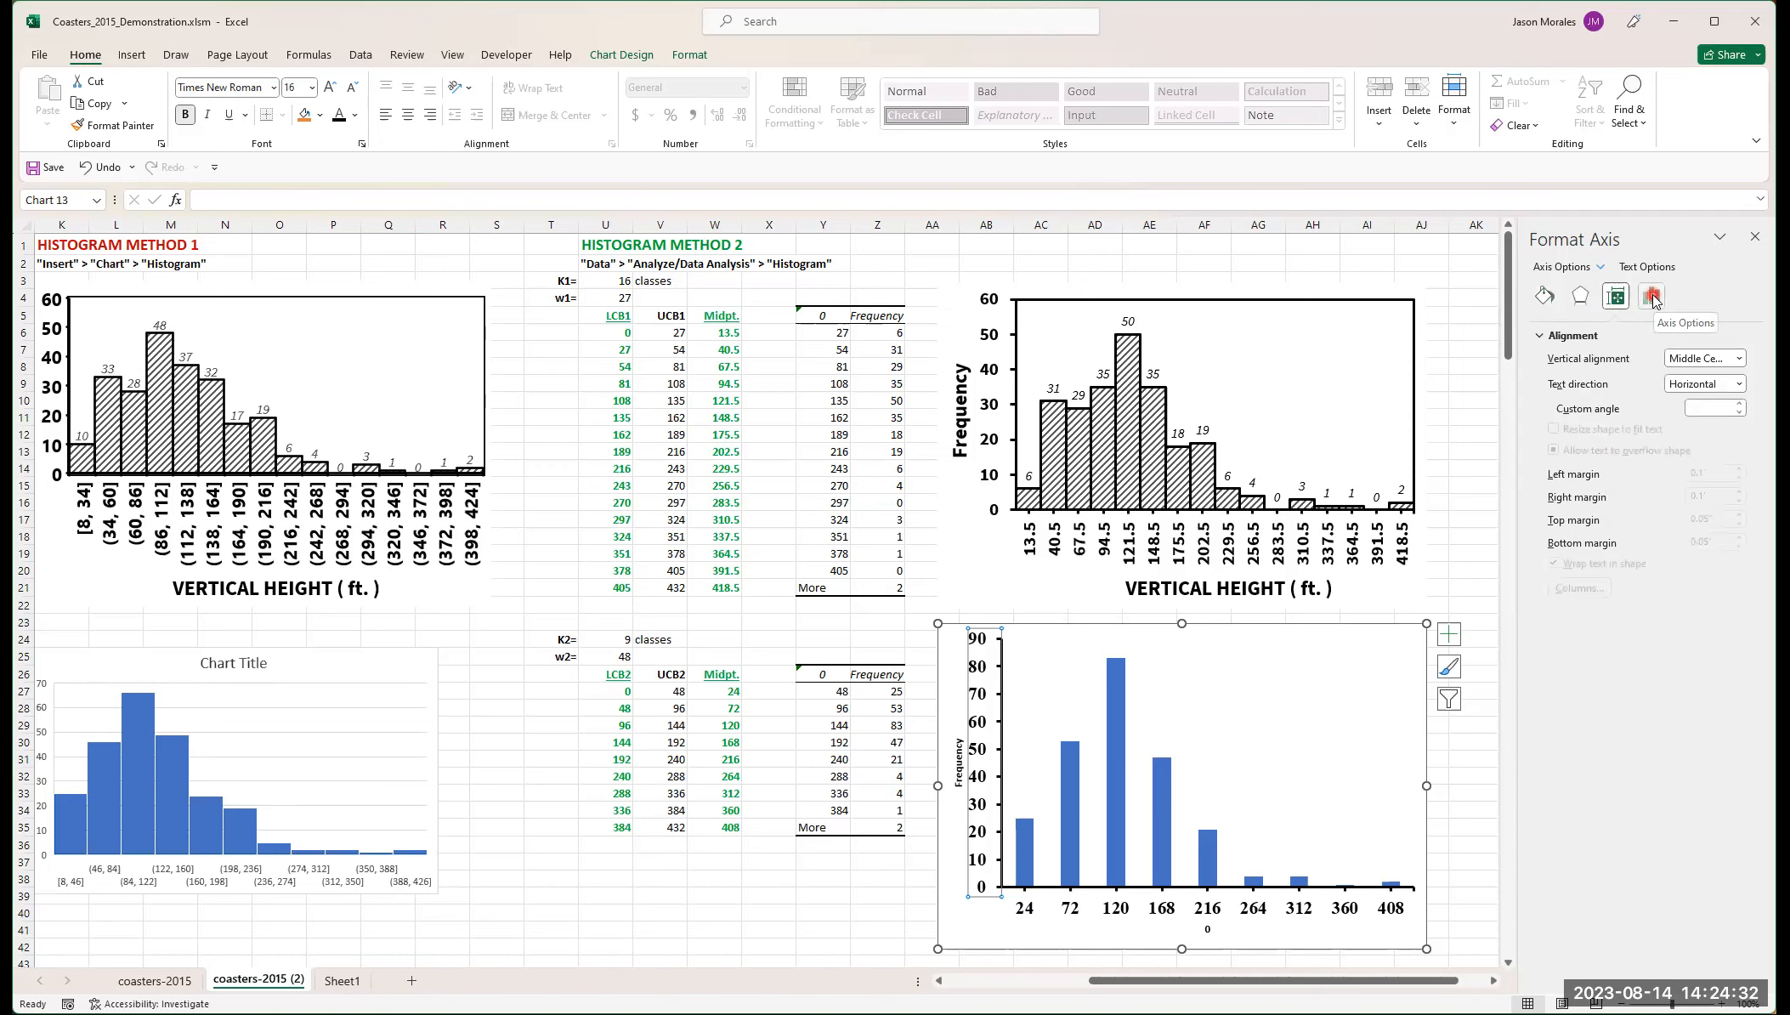
click(1653, 298)
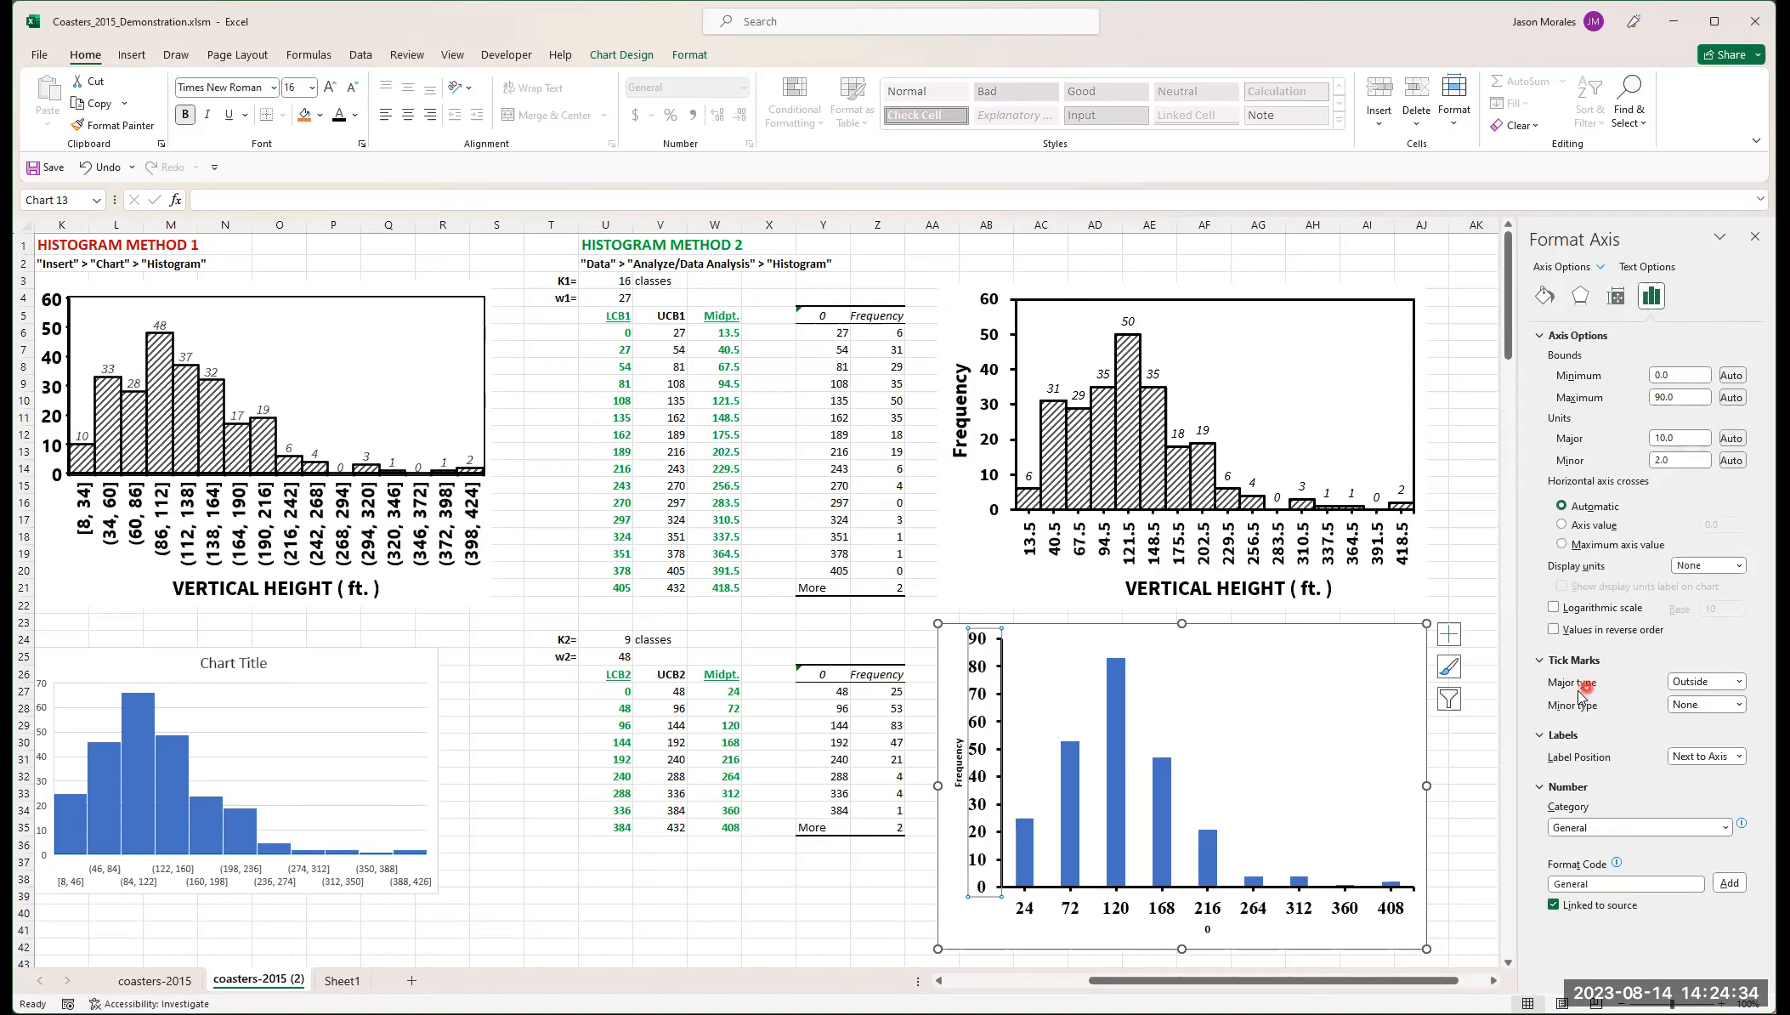